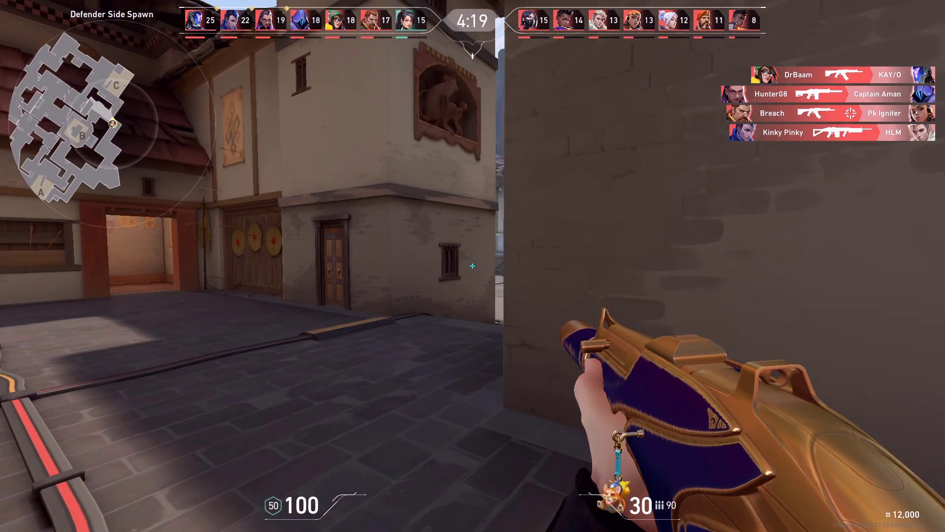
{"action": "key", "text": "w"}
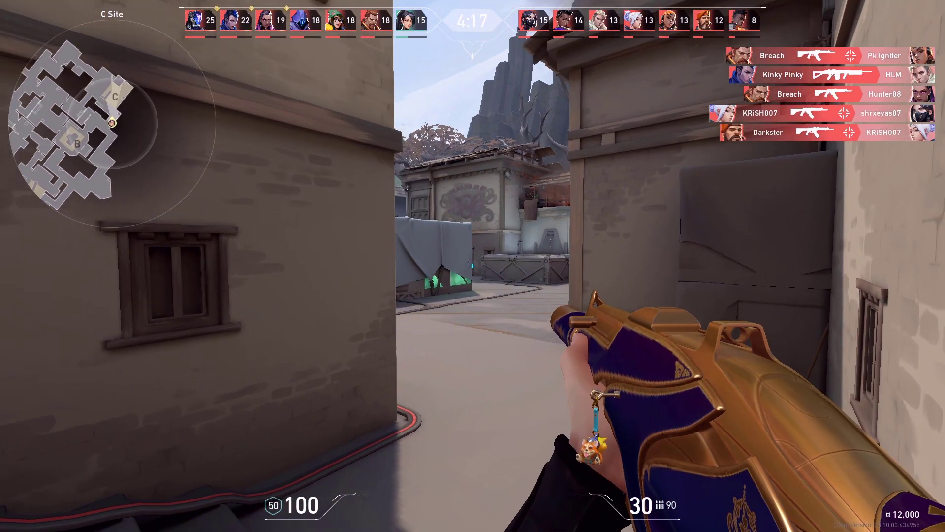
{"action": "left_click", "coordinate": [473, 266]}
{"action": "left_click", "coordinate": [472, 266]}
{"action": "key", "text": "w"}
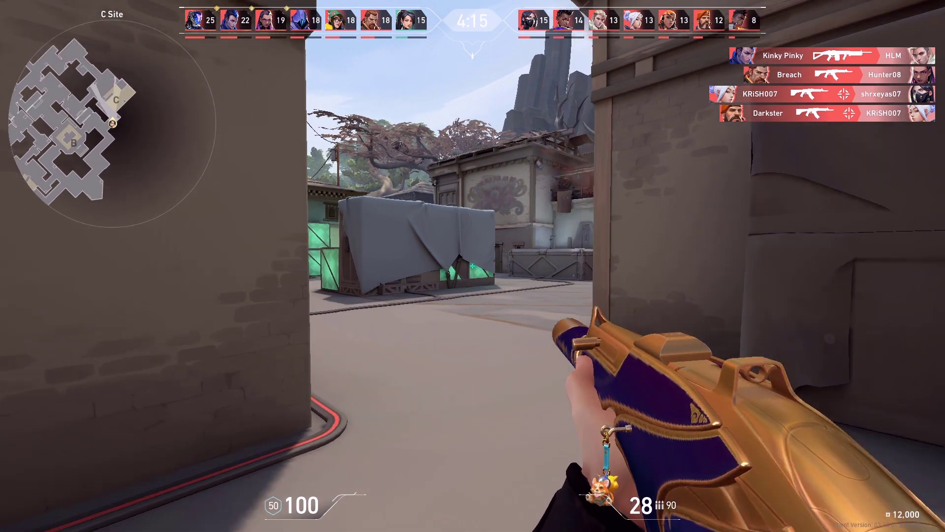
{"action": "key", "text": "w"}
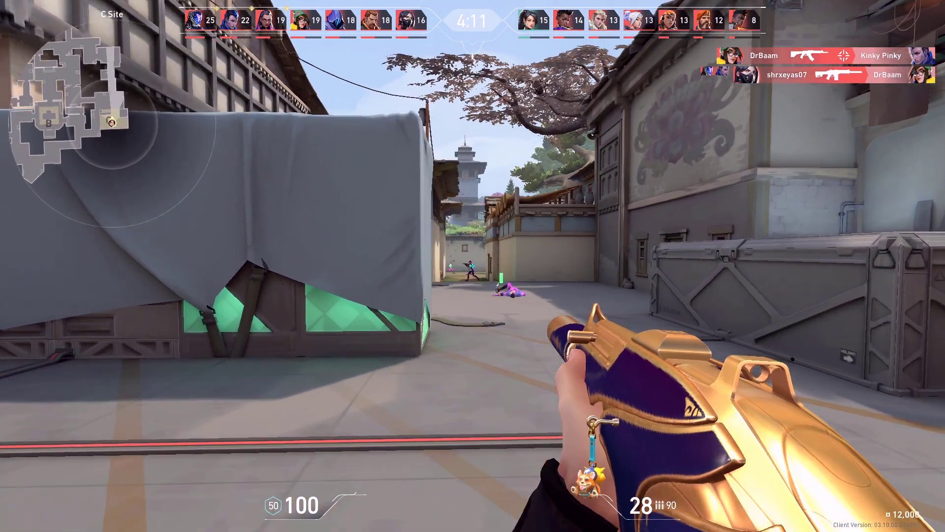
{"action": "left_click", "coordinate": [472, 266]}
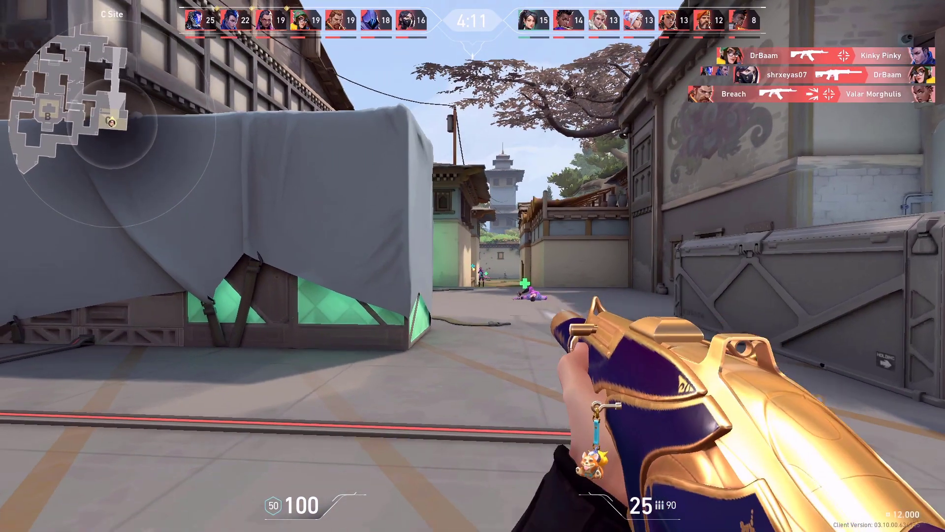
{"action": "left_click", "coordinate": [472, 266]}
{"action": "left_click", "coordinate": [472, 266]}
{"action": "left_click", "coordinate": [472, 266]}
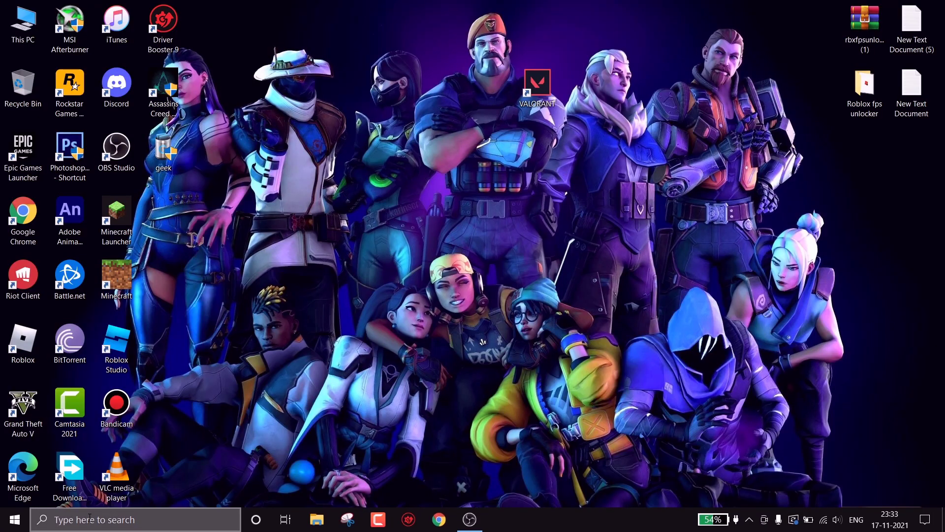
Open the restore point settings and keep system protection turned on for the Windows-SSD (C:) drive.
{"action": "left_click", "coordinate": [89, 518]}
{"action": "type", "text": "crea"}
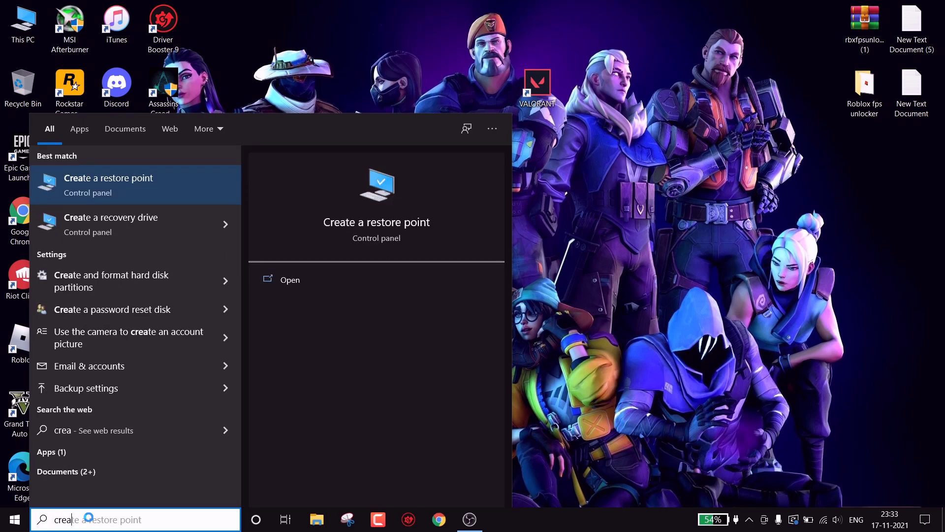
{"action": "left_click", "coordinate": [172, 182]}
{"action": "left_click_drag", "start_coordinate": [226, 119], "coordinate": [387, 100]}
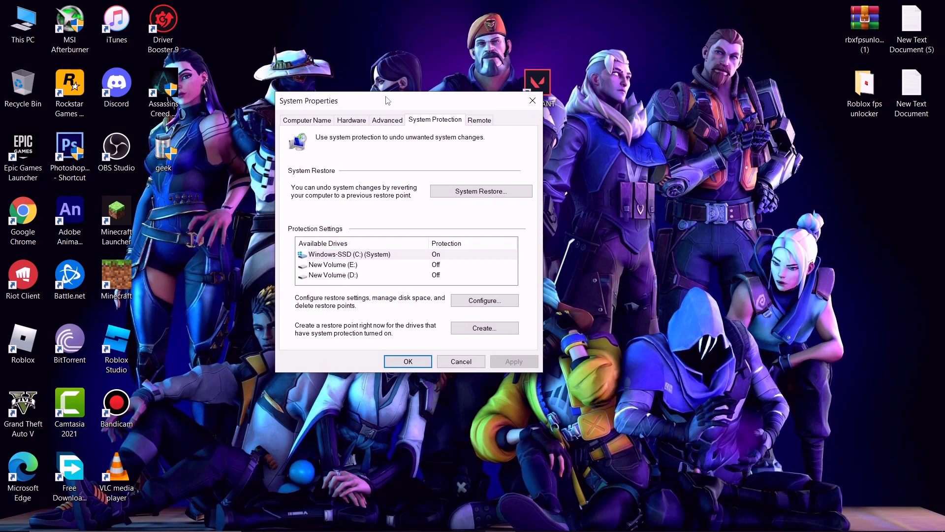
{"action": "left_click", "coordinate": [482, 302]}
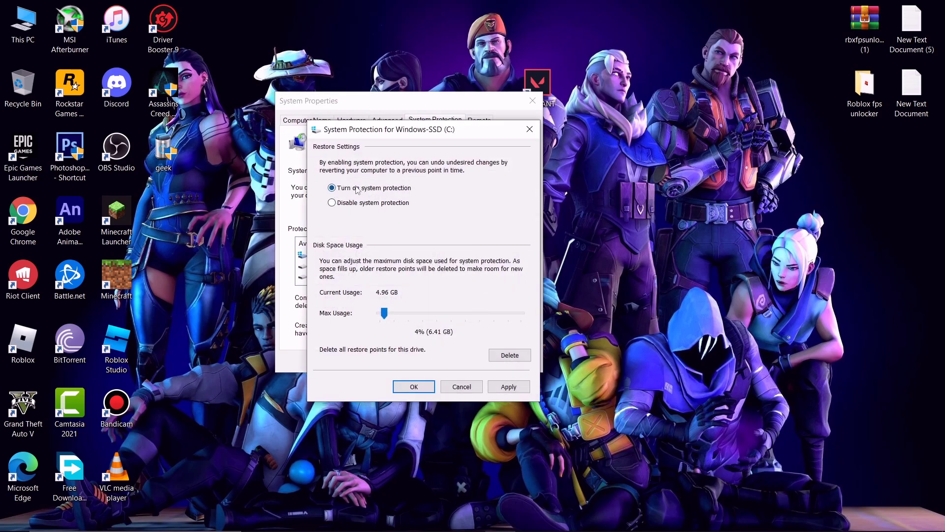
{"action": "left_click", "coordinate": [412, 388]}
Create a restore point with the description "restore" and close System Properties.
{"action": "left_click", "coordinate": [467, 329]}
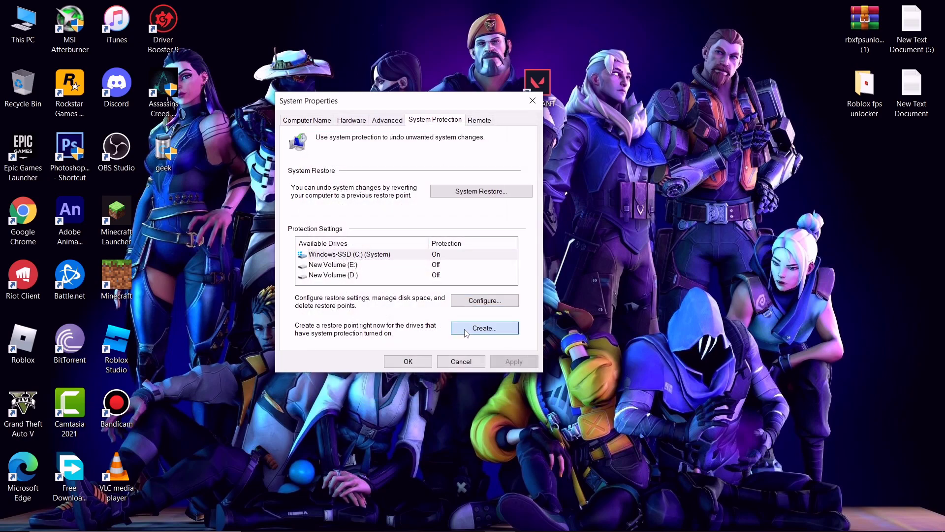
{"action": "type", "text": "restore"}
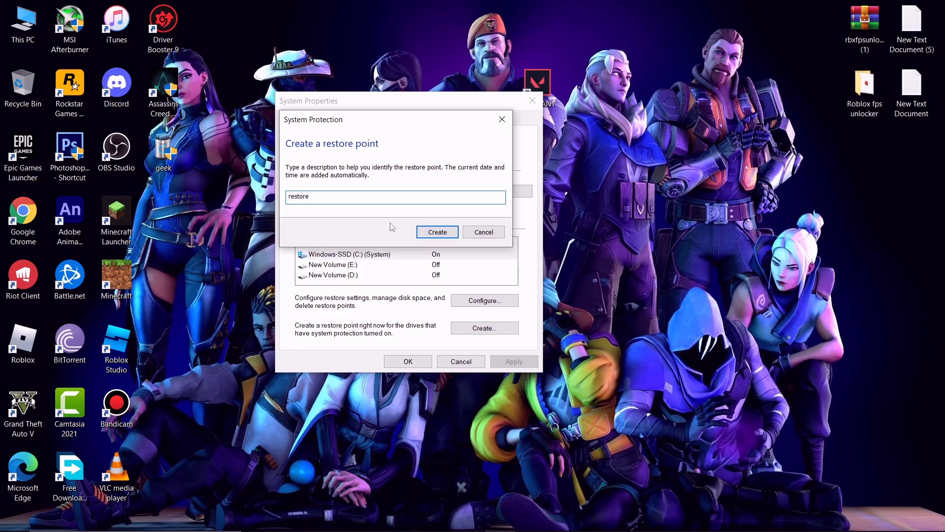
{"action": "left_click", "coordinate": [426, 233]}
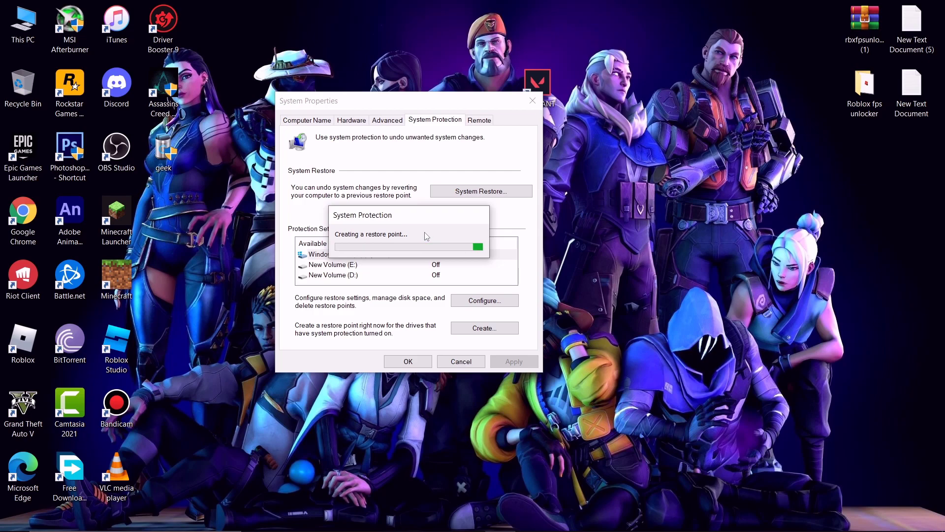
{"action": "left_click", "coordinate": [463, 240]}
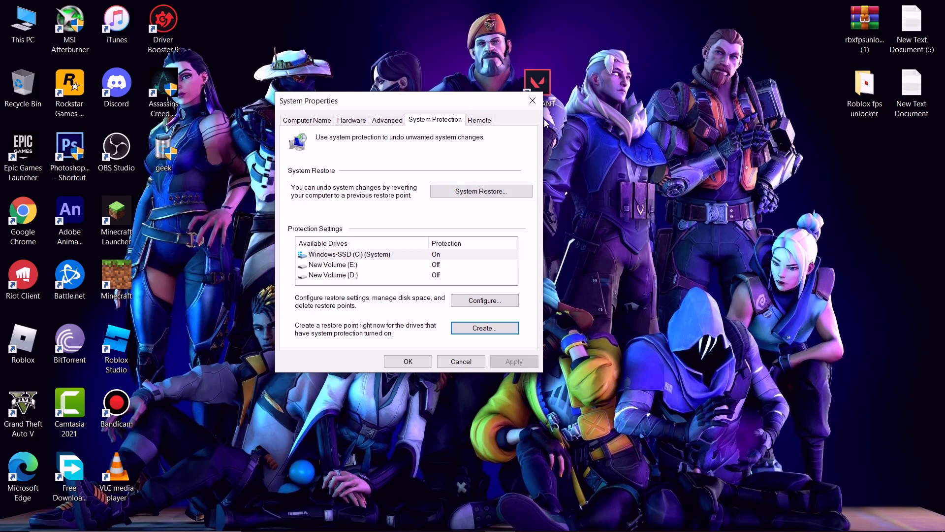
{"action": "left_click", "coordinate": [532, 101]}
Turn off notifications from apps and other senders in the Windows System settings.
{"action": "key", "text": "super+i"}
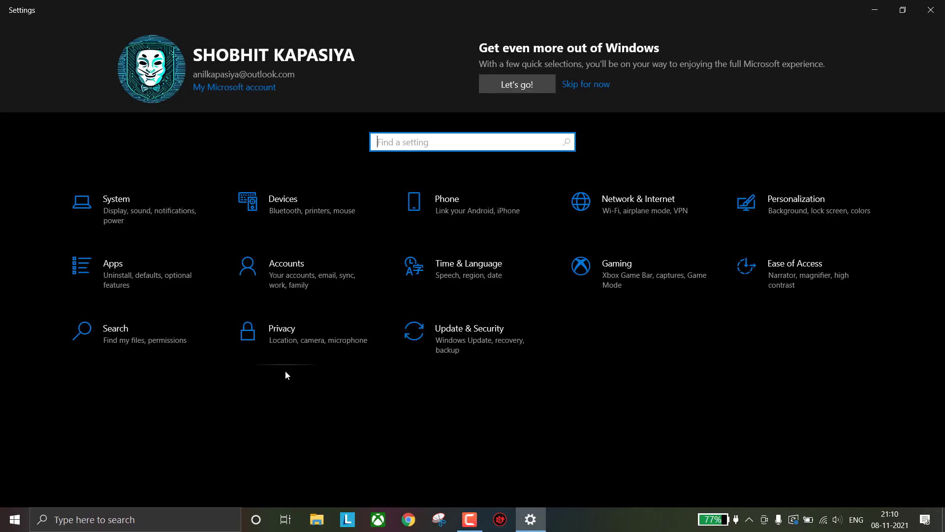
{"action": "left_click", "coordinate": [169, 209]}
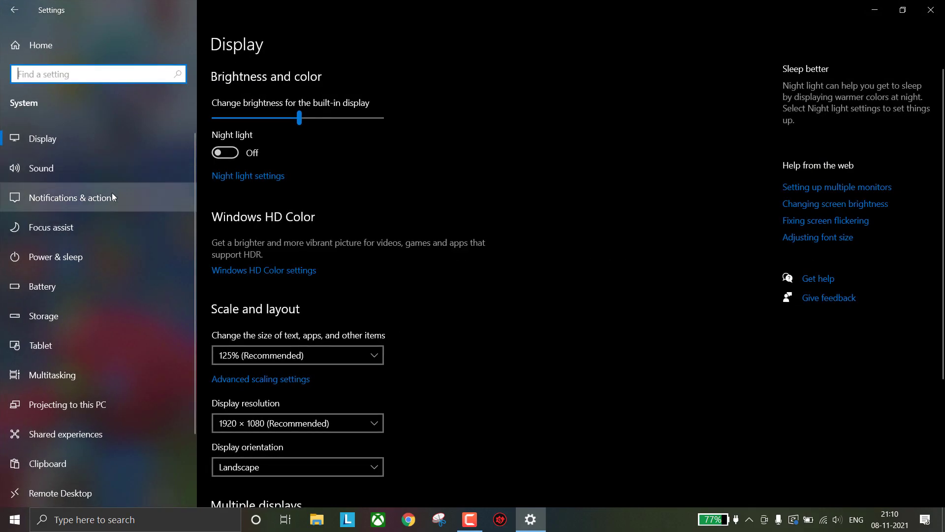
{"action": "left_click", "coordinate": [99, 209]}
{"action": "left_click", "coordinate": [236, 224]}
{"action": "scroll", "coordinate": [400, 217], "scroll_direction": "down", "scroll_amount": 2}
{"action": "scroll", "coordinate": [399, 216], "scroll_direction": "up", "scroll_amount": 2}
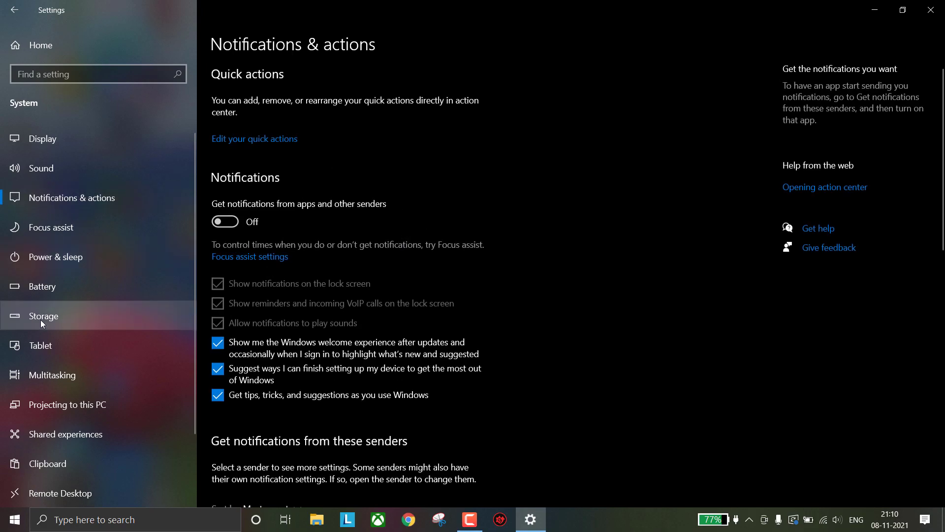
Turn off Snap windows in the Multitasking settings and return to the Settings home page.
{"action": "left_click", "coordinate": [67, 377]}
{"action": "left_click", "coordinate": [225, 156]}
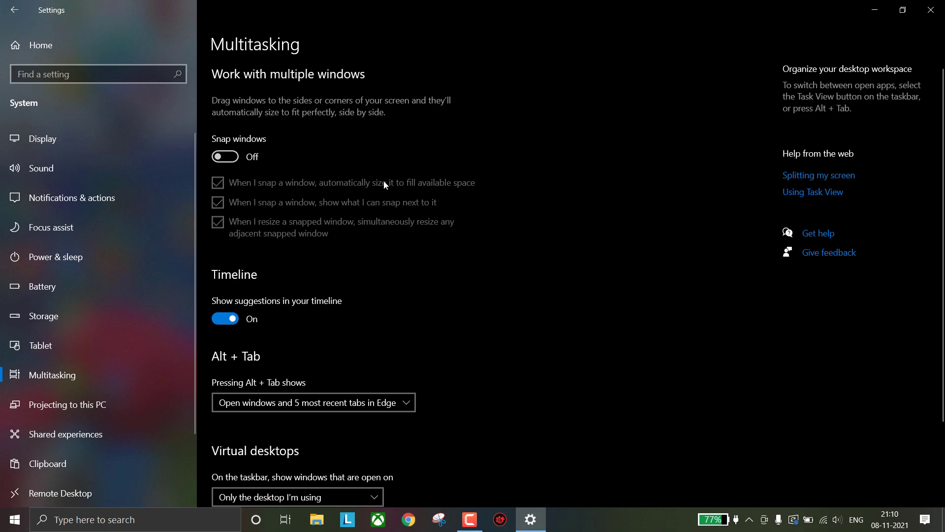
{"action": "left_click", "coordinate": [89, 46]}
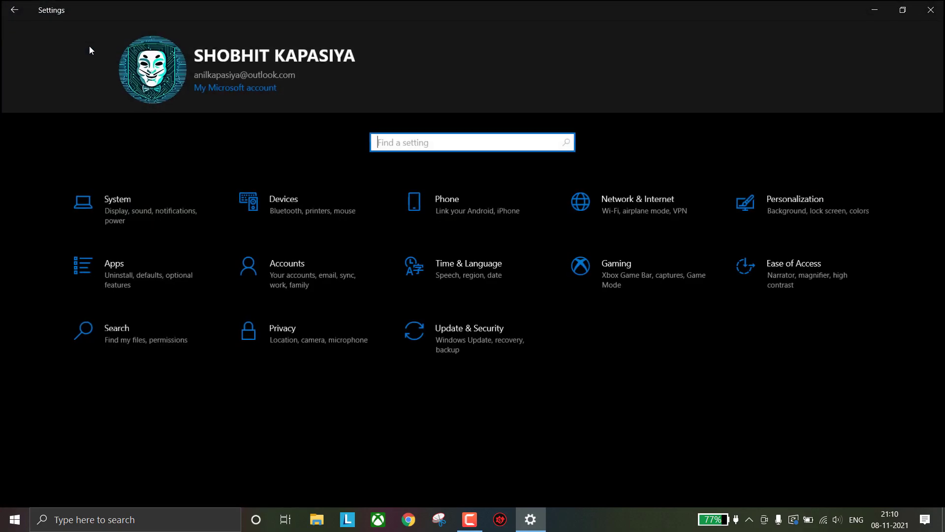
Turn off Transparency effects in the Personalization color settings and return to the Settings home page.
{"action": "left_click", "coordinate": [797, 197]}
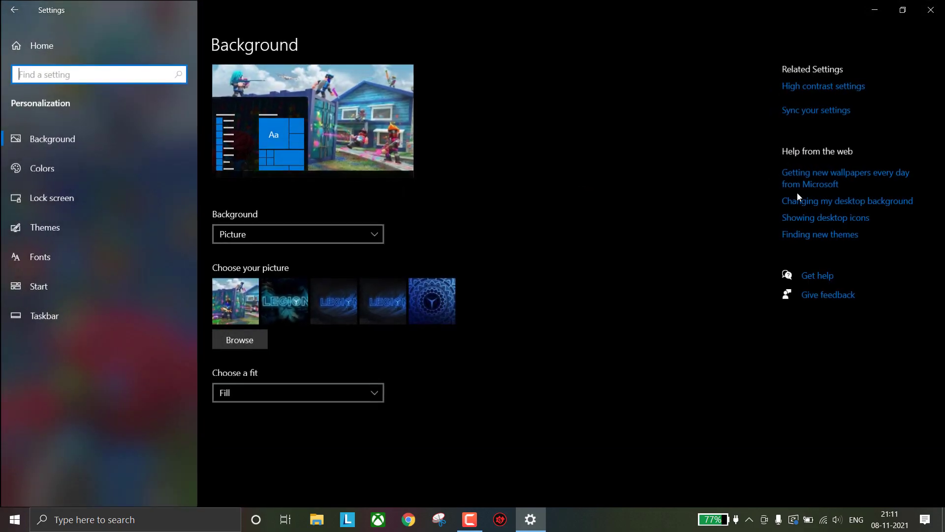
{"action": "left_click", "coordinate": [85, 168]}
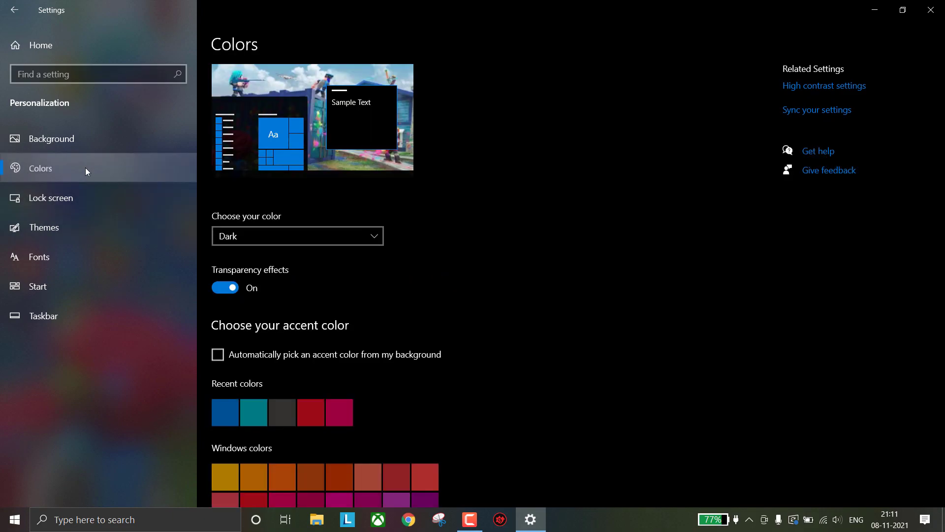
{"action": "left_click", "coordinate": [230, 286]}
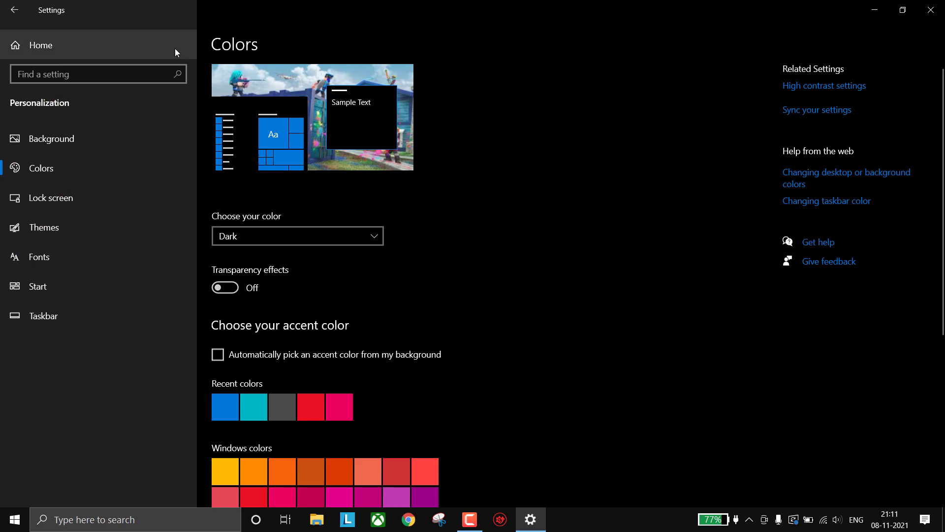
{"action": "left_click", "coordinate": [149, 48]}
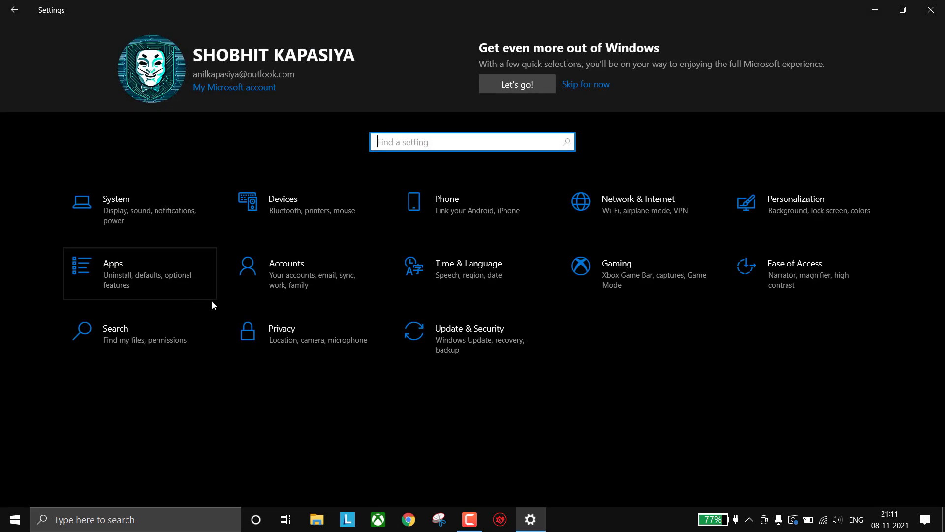
Turn off automatic map updates in the Offline maps settings and delete all maps.
{"action": "left_click", "coordinate": [161, 266]}
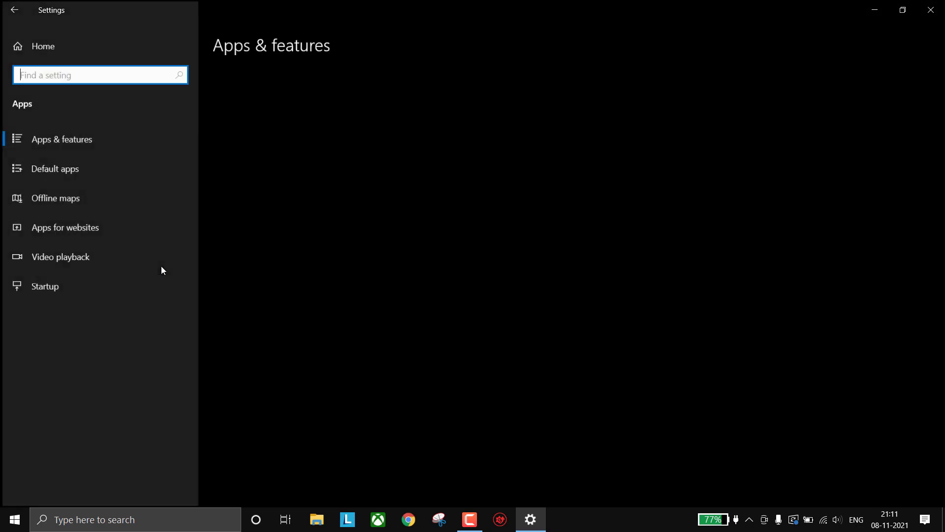
{"action": "left_click", "coordinate": [116, 196]}
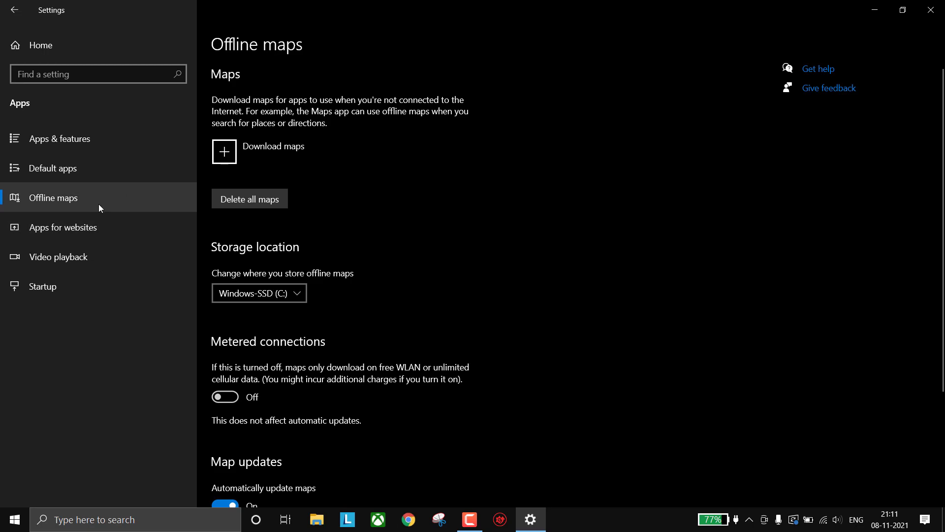
{"action": "scroll", "coordinate": [391, 214], "scroll_direction": "down", "scroll_amount": 2}
{"action": "scroll", "coordinate": [245, 424], "scroll_direction": "down", "scroll_amount": 2}
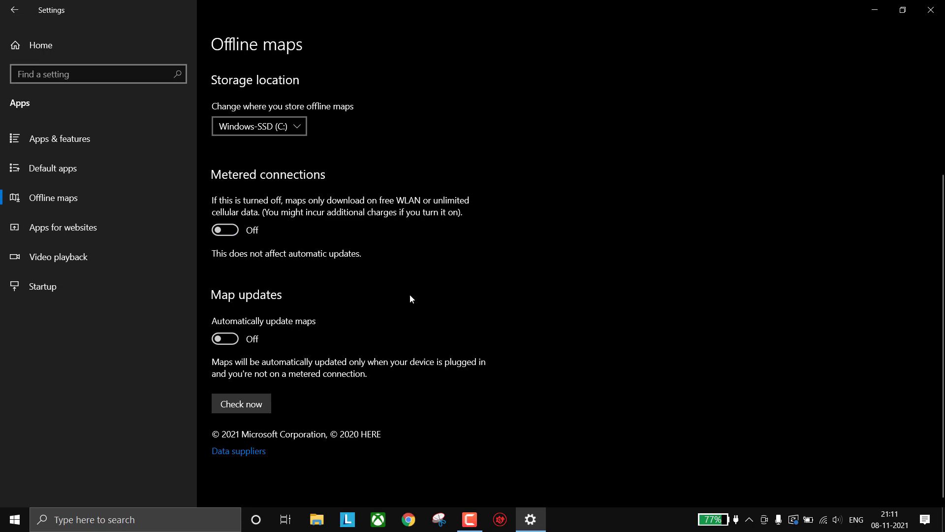
{"action": "scroll", "coordinate": [500, 225], "scroll_direction": "up", "scroll_amount": 3}
{"action": "left_click", "coordinate": [276, 184]}
{"action": "left_click", "coordinate": [320, 157]}
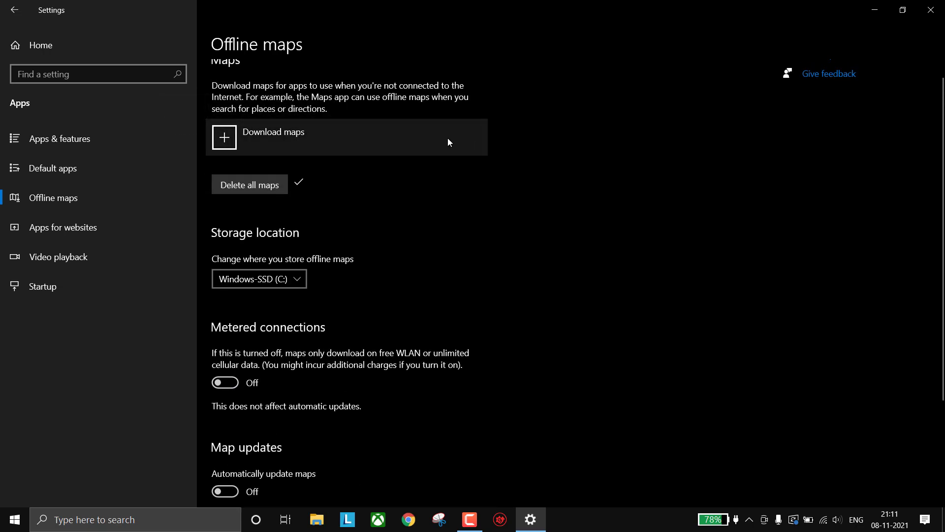
Disable the startup apps Cortana, EpicGamesLauncher, Free Download Manager, Lenovo Hotkeys, Radeon Software Startup Task, Skype and iTunesHelper.
{"action": "left_click", "coordinate": [78, 292]}
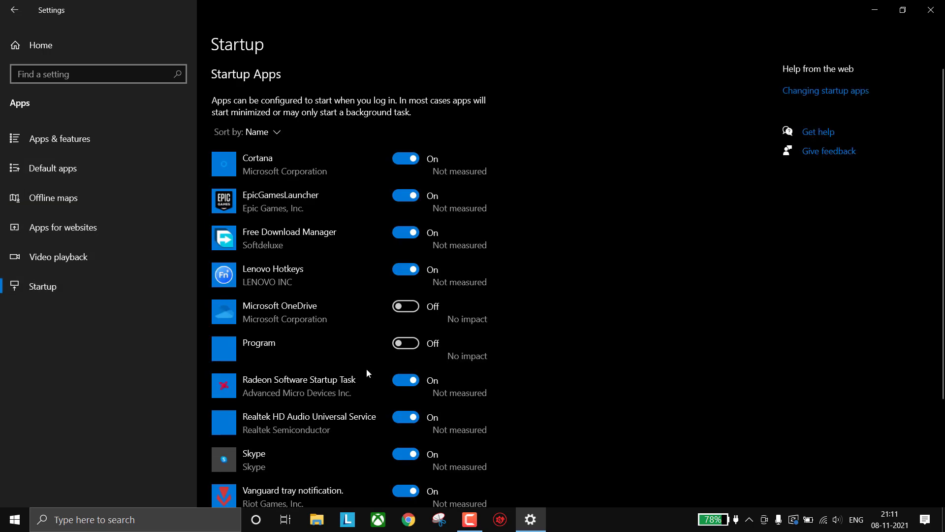
{"action": "left_click", "coordinate": [412, 161]}
{"action": "left_click", "coordinate": [408, 195]}
{"action": "left_click", "coordinate": [408, 266]}
{"action": "scroll", "coordinate": [404, 305], "scroll_direction": "down", "scroll_amount": 2}
{"action": "left_click", "coordinate": [403, 310]}
{"action": "scroll", "coordinate": [401, 307], "scroll_direction": "down", "scroll_amount": 2}
{"action": "left_click", "coordinate": [404, 304]}
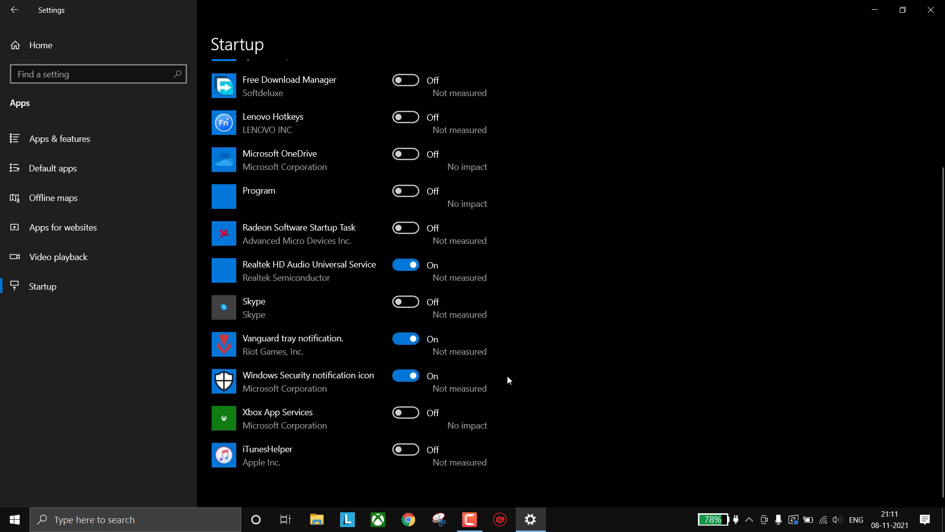
{"action": "scroll", "coordinate": [509, 379], "scroll_direction": "up", "scroll_amount": 4}
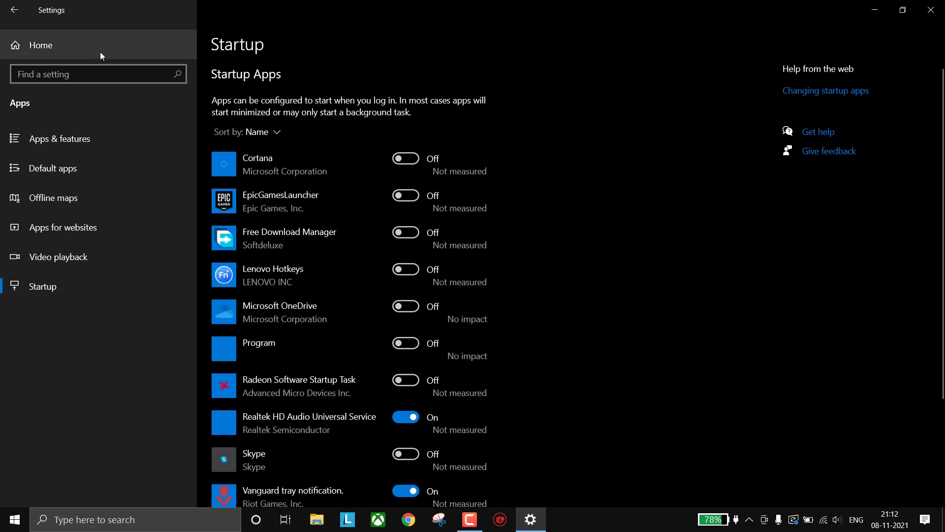
{"action": "left_click", "coordinate": [100, 55]}
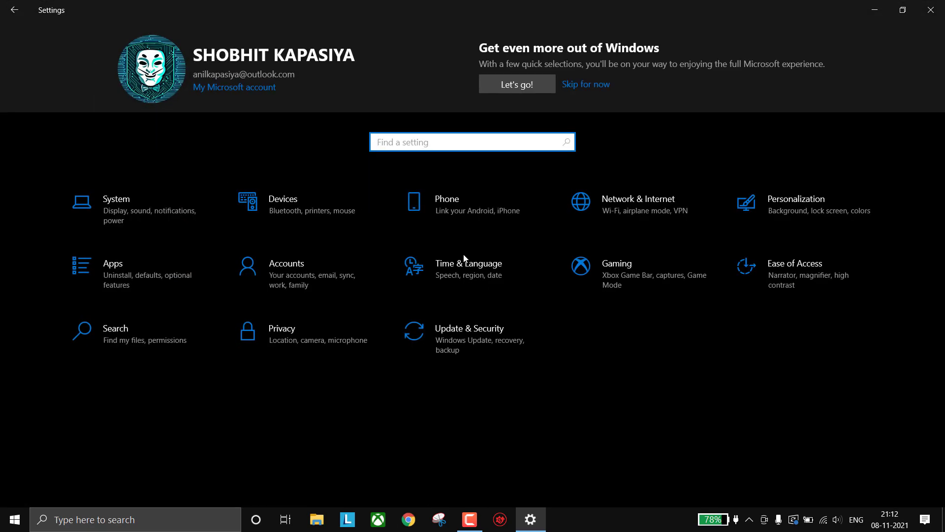
Turn off Xbox Game Bar and disable opening it with the controller button in the Gaming settings.
{"action": "left_click", "coordinate": [610, 284]}
{"action": "left_click", "coordinate": [226, 142]}
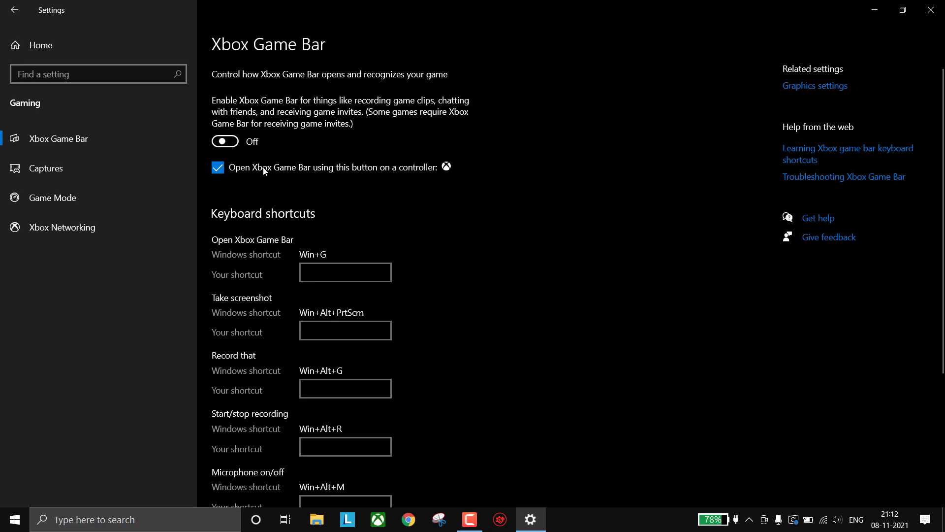
{"action": "left_click", "coordinate": [217, 167]}
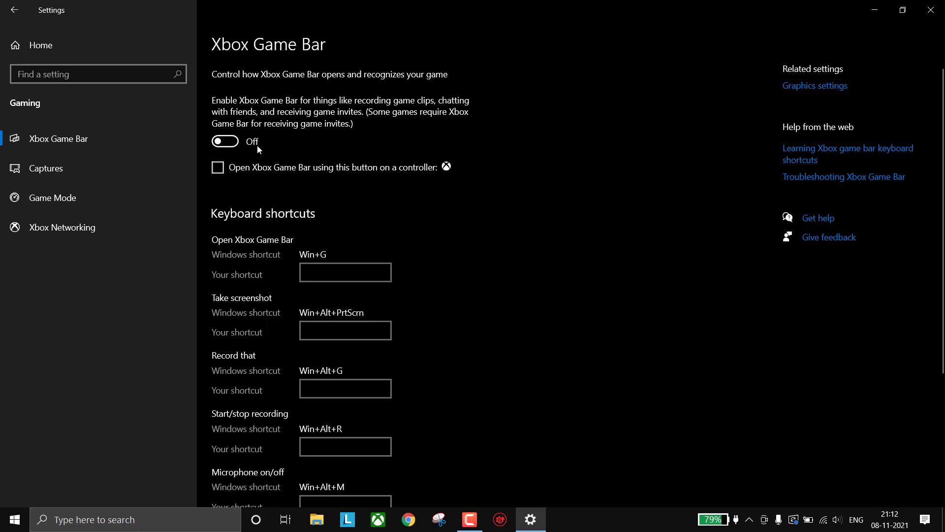
Toggle Game Mode and switch it back, then return to the Settings home page.
{"action": "left_click", "coordinate": [31, 202]}
{"action": "left_click", "coordinate": [228, 121]}
{"action": "left_click", "coordinate": [229, 120]}
{"action": "left_click", "coordinate": [70, 44]}
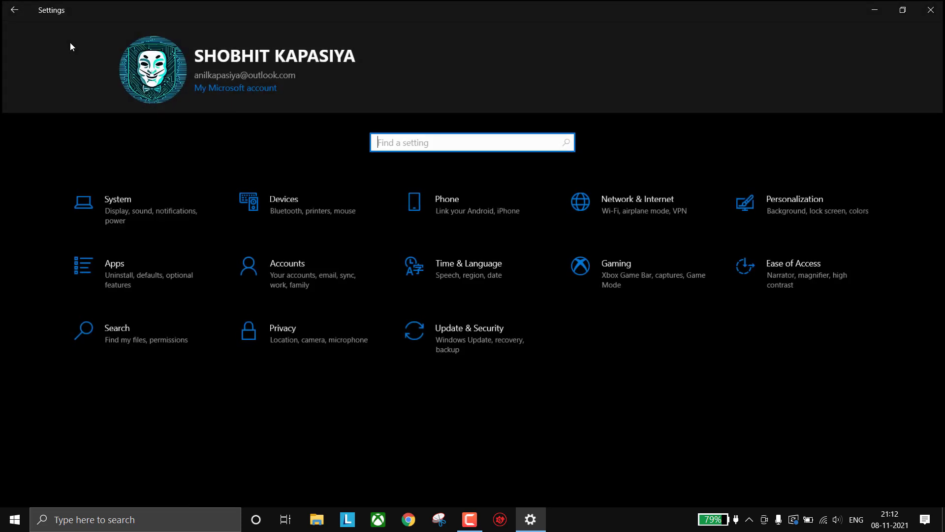
Turn off the General privacy options for advertising ID, language list access, app launch tracking and suggested content in Settings.
{"action": "left_click", "coordinate": [318, 347]}
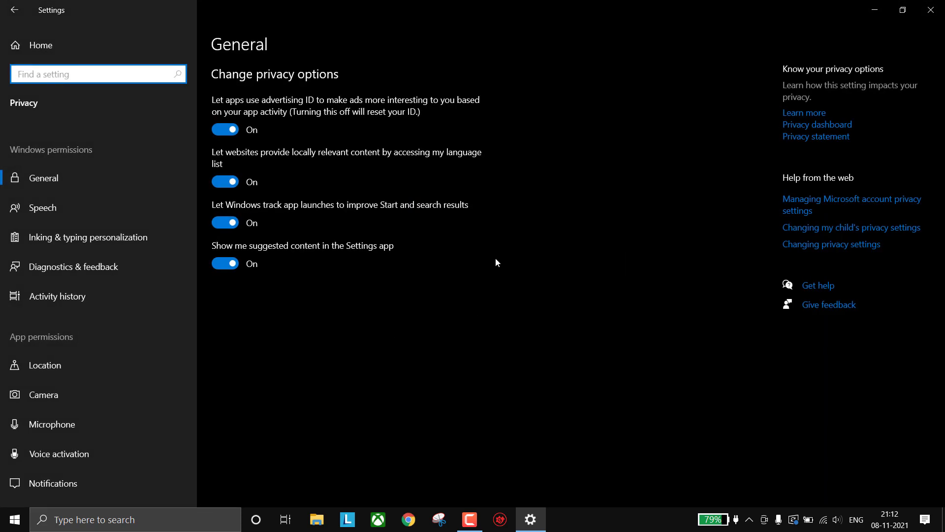
{"action": "left_click", "coordinate": [225, 130]}
{"action": "left_click", "coordinate": [225, 182]}
{"action": "left_click", "coordinate": [232, 224]}
{"action": "left_click", "coordinate": [225, 264]}
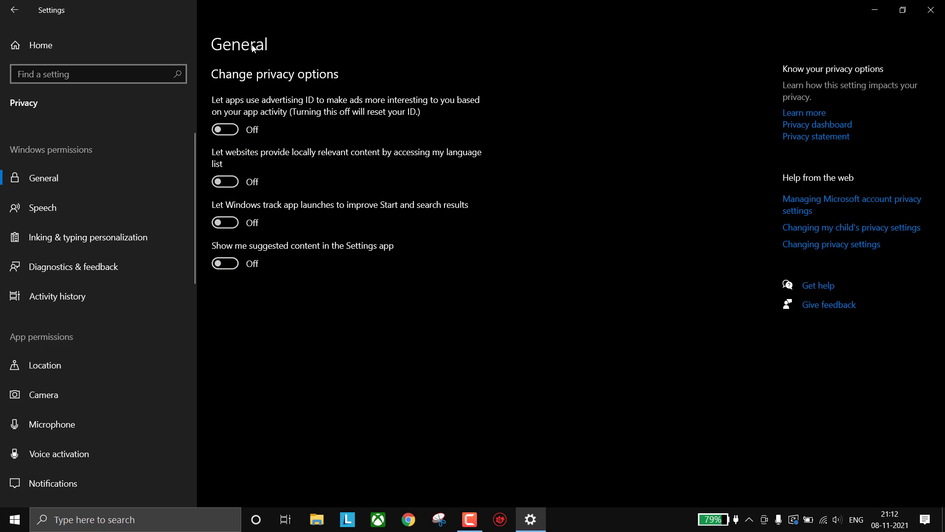
Turn off diagnostic data viewing and delete the diagnostic data collected about this device in the Diagnostics & feedback privacy settings.
{"action": "left_click", "coordinate": [183, 275]}
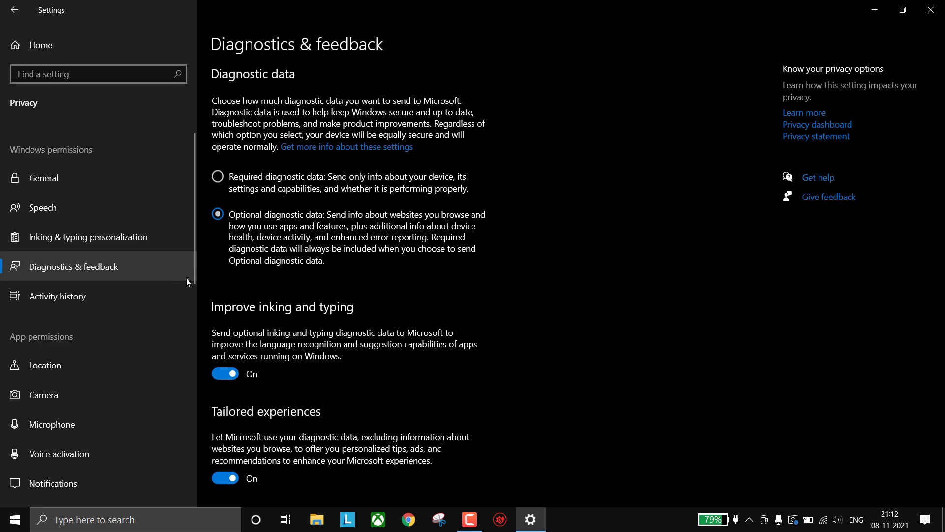
{"action": "scroll", "coordinate": [251, 329], "scroll_direction": "down", "scroll_amount": 5}
{"action": "left_click", "coordinate": [227, 344]}
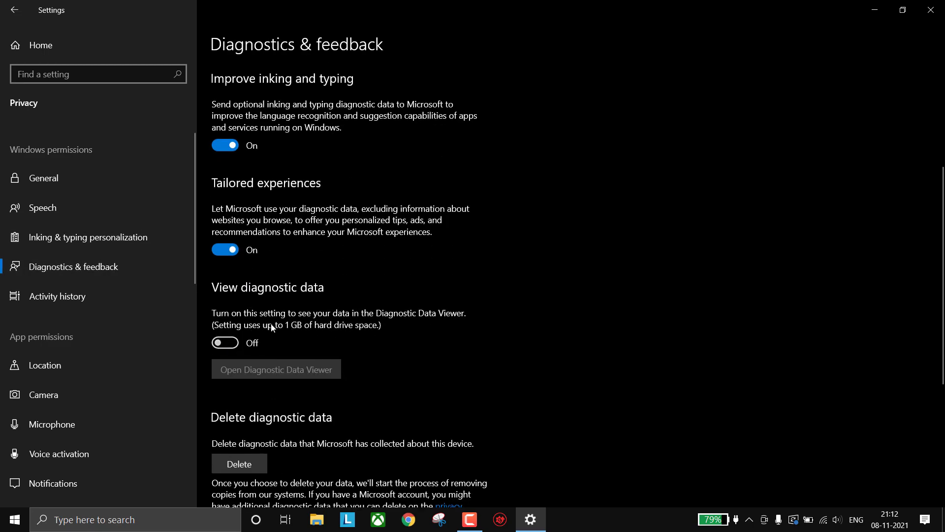
{"action": "scroll", "coordinate": [279, 347], "scroll_direction": "down", "scroll_amount": 2}
{"action": "left_click", "coordinate": [252, 389]}
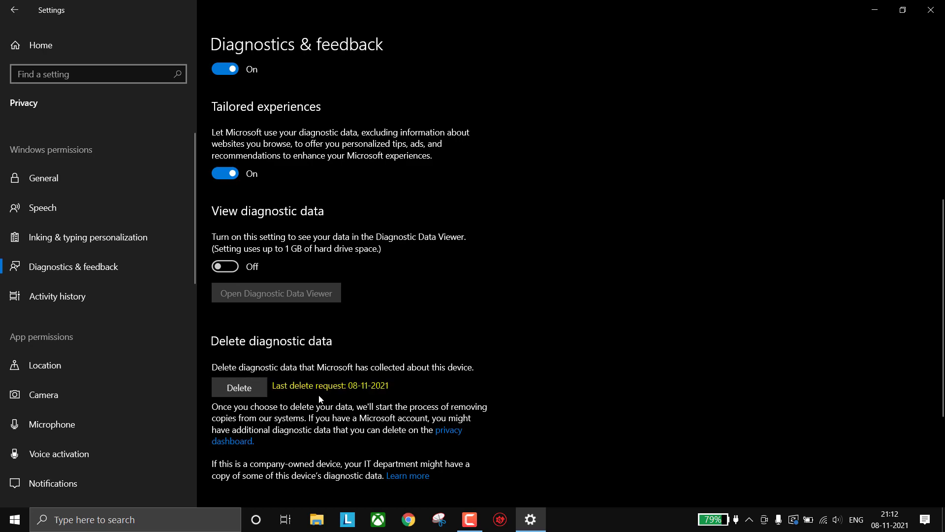
Stop all apps from running in the background in the Privacy settings.
{"action": "scroll", "coordinate": [110, 364], "scroll_direction": "down", "scroll_amount": 10}
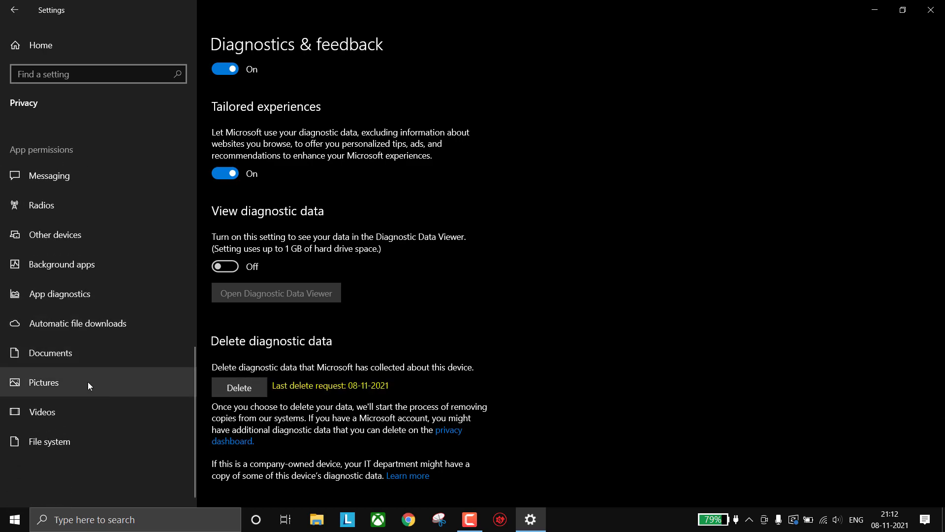
{"action": "left_click", "coordinate": [72, 270]}
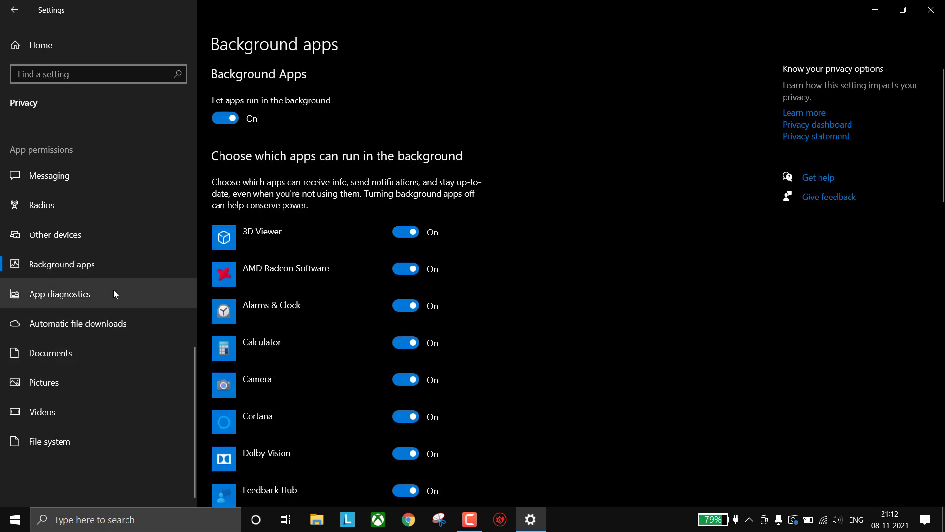
{"action": "left_click", "coordinate": [235, 120]}
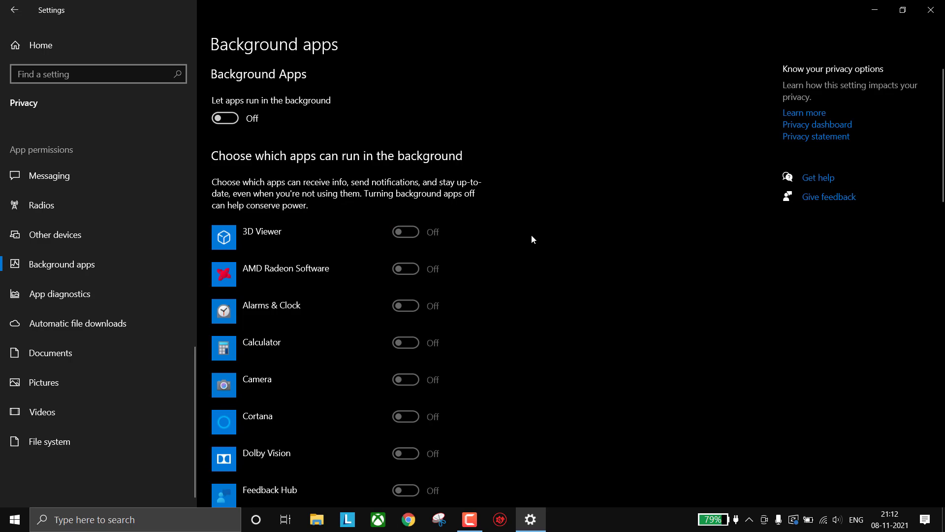
Turn off downloads from other PCs in the Delivery Optimization settings of Update & Security, then close Settings.
{"action": "left_click", "coordinate": [136, 46]}
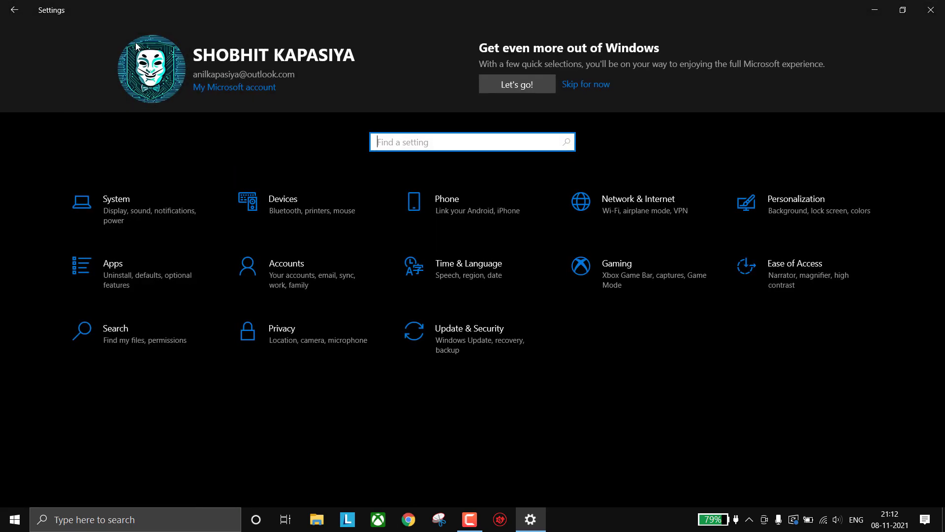
{"action": "left_click", "coordinate": [479, 345]}
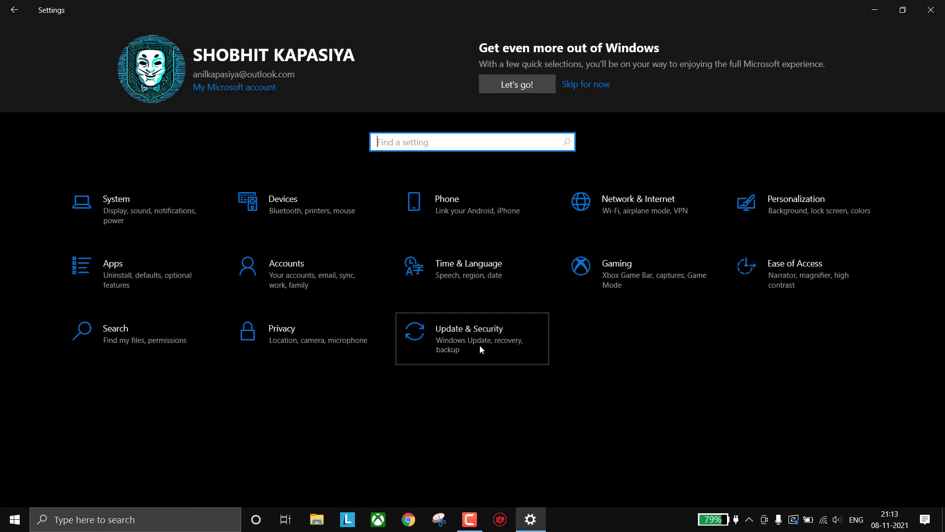
{"action": "left_click", "coordinate": [132, 169]}
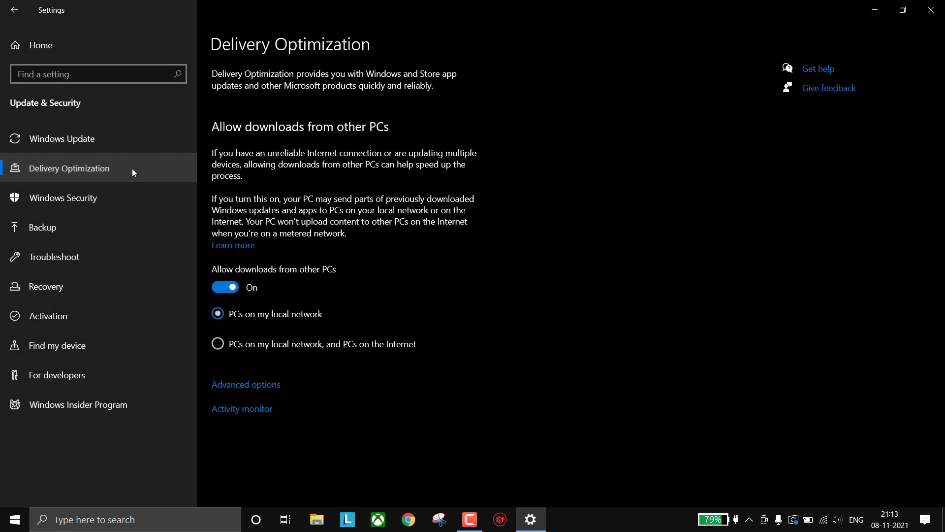
{"action": "left_click", "coordinate": [221, 293]}
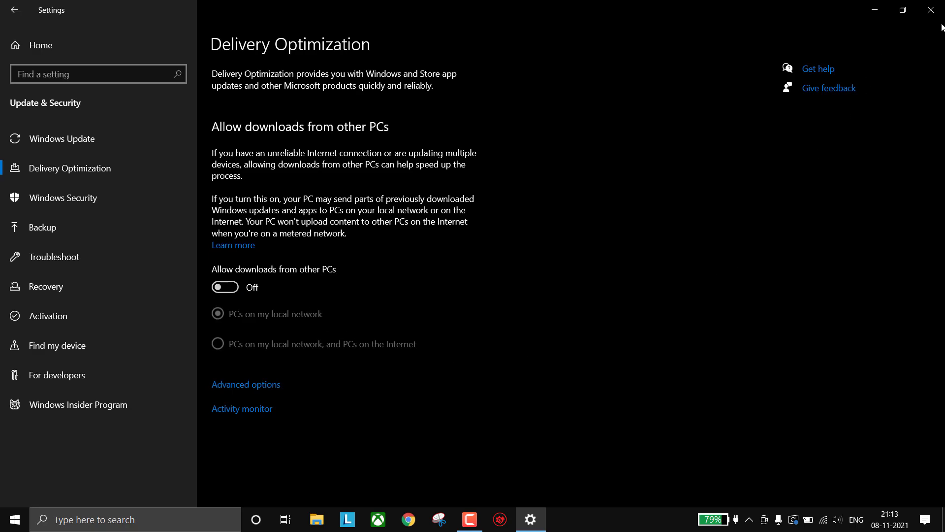
{"action": "left_click", "coordinate": [931, 10]}
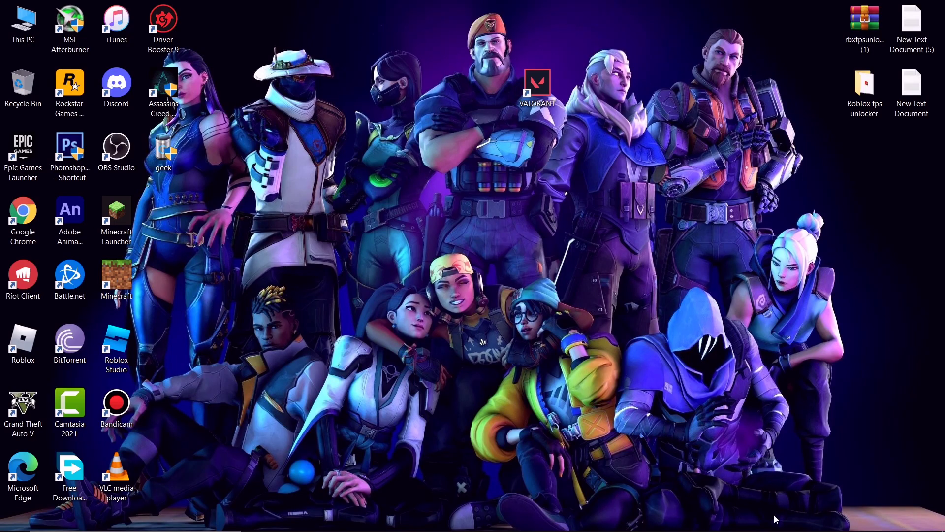
Create a power plan named gaming based on High performance in Power Options, then close the window.
{"action": "right_click", "coordinate": [809, 520]}
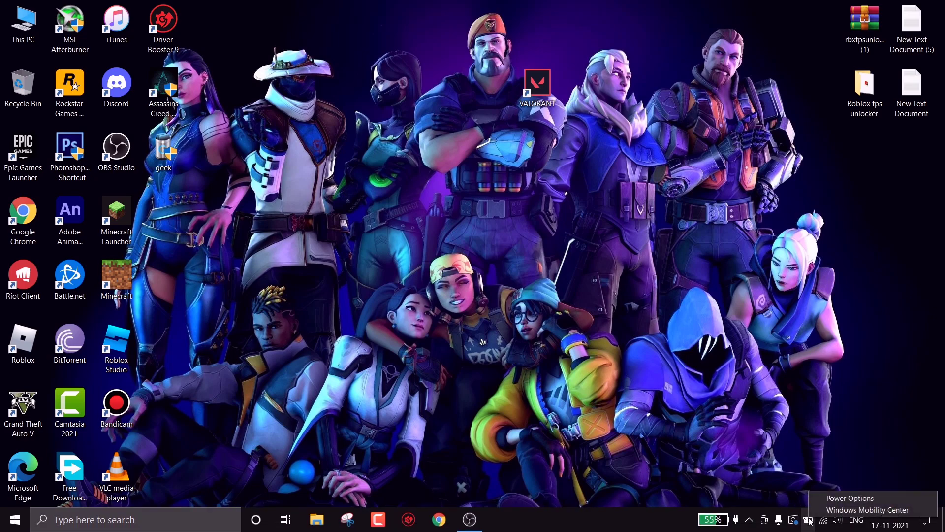
{"action": "left_click", "coordinate": [815, 499]}
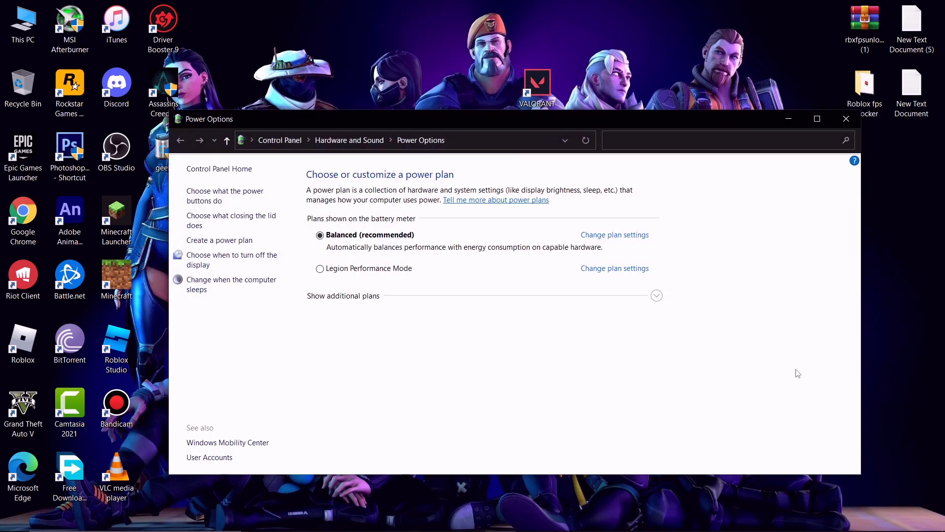
{"action": "left_click", "coordinate": [220, 241]}
{"action": "left_click_drag", "start_coordinate": [340, 338], "coordinate": [431, 349]}
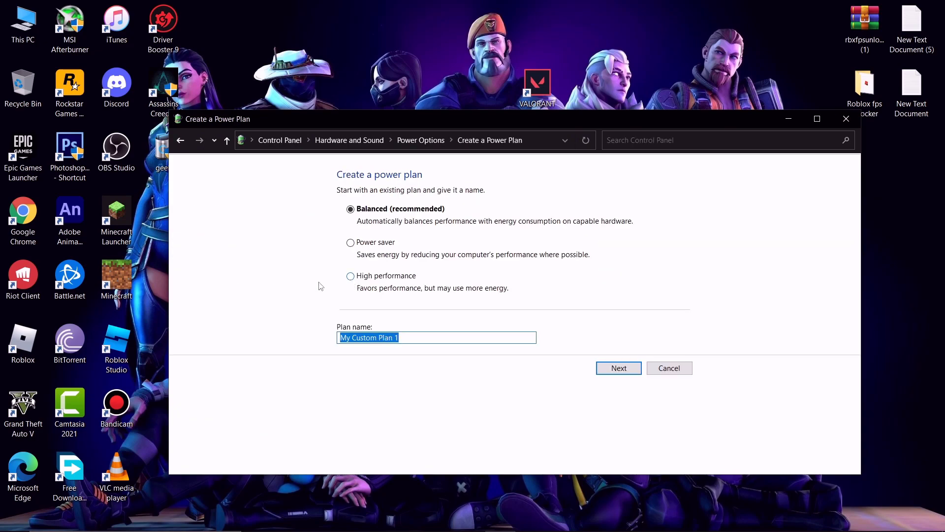
{"action": "left_click", "coordinate": [350, 276]}
{"action": "left_click_drag", "start_coordinate": [339, 337], "coordinate": [422, 350]}
{"action": "type", "text": "gaming"}
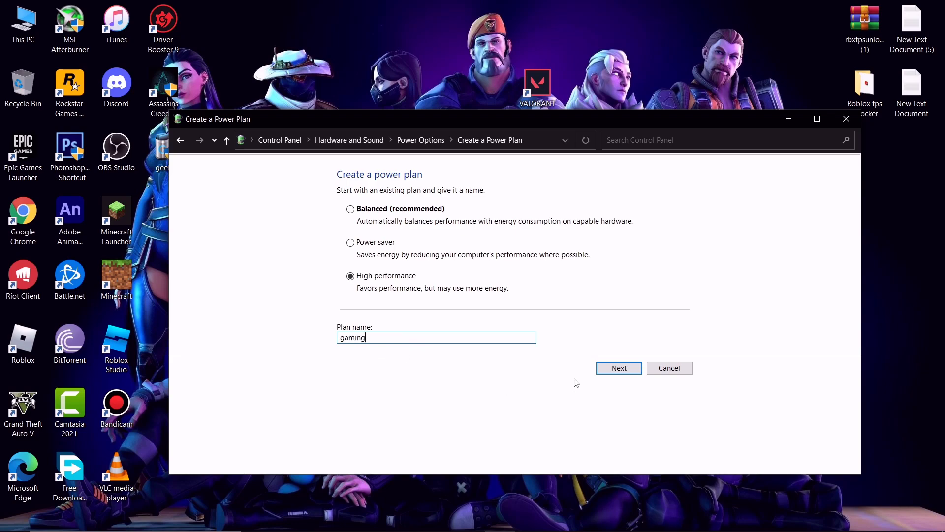
{"action": "left_click", "coordinate": [617, 368]}
{"action": "left_click", "coordinate": [615, 304]}
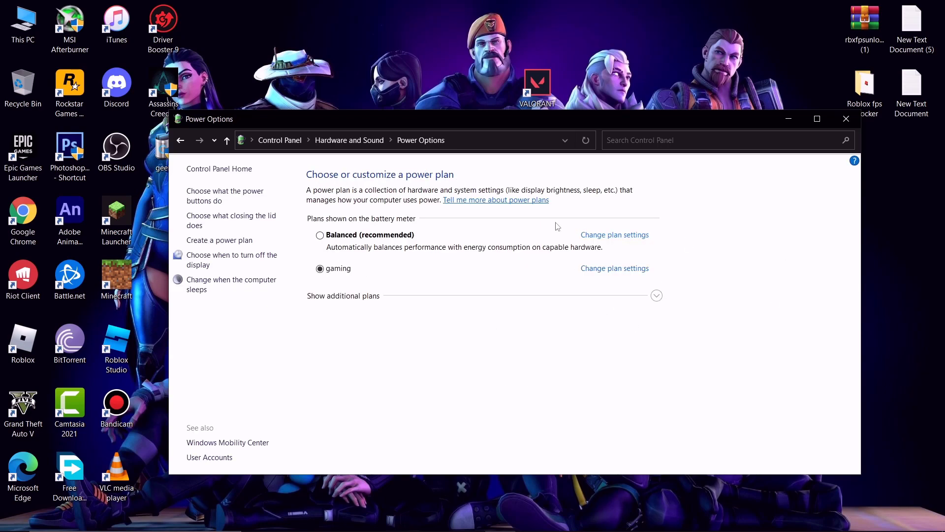
{"action": "left_click", "coordinate": [845, 120]}
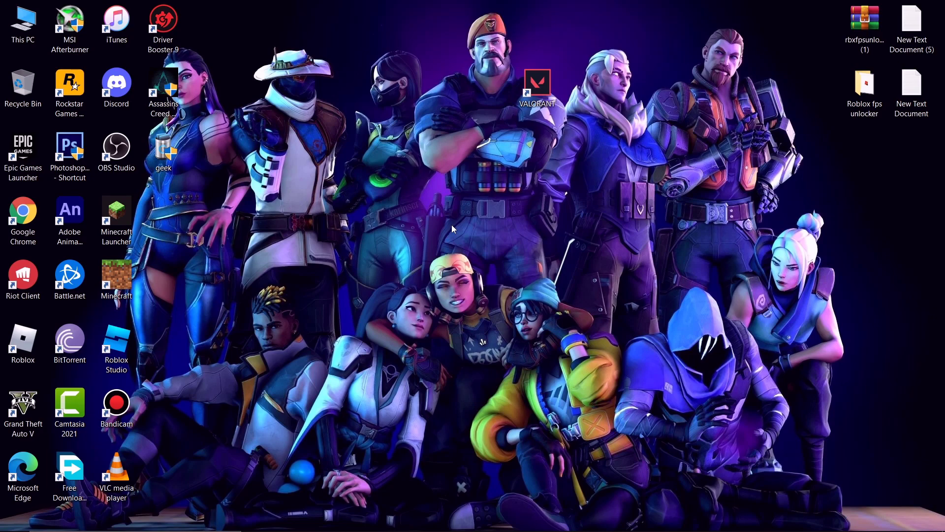
Delete everything in the Windows Temp folder opened with the Run command temp, skipping all files in use, and close the folder.
{"action": "key", "text": "super+r"}
{"action": "type", "text": "temp"}
{"action": "key", "text": "Return"}
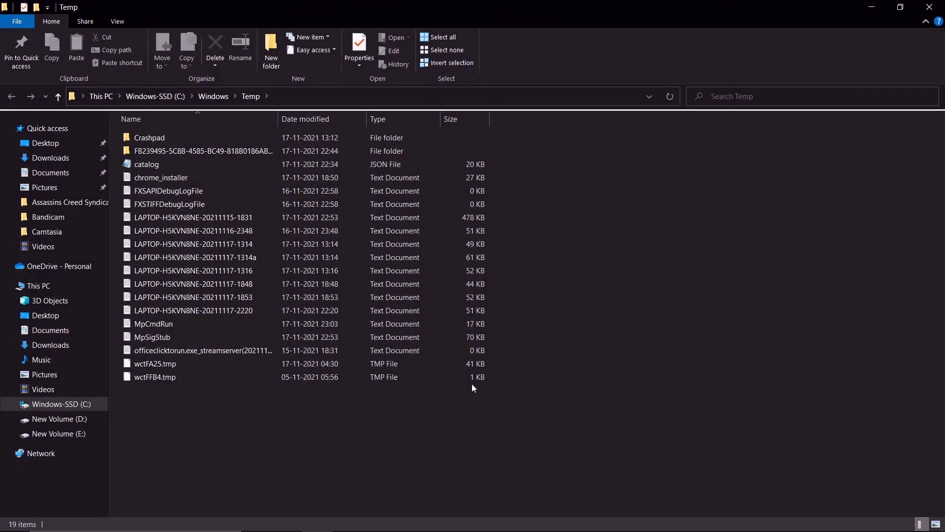
{"action": "key", "text": "ctrl+a"}
{"action": "key", "text": "Delete"}
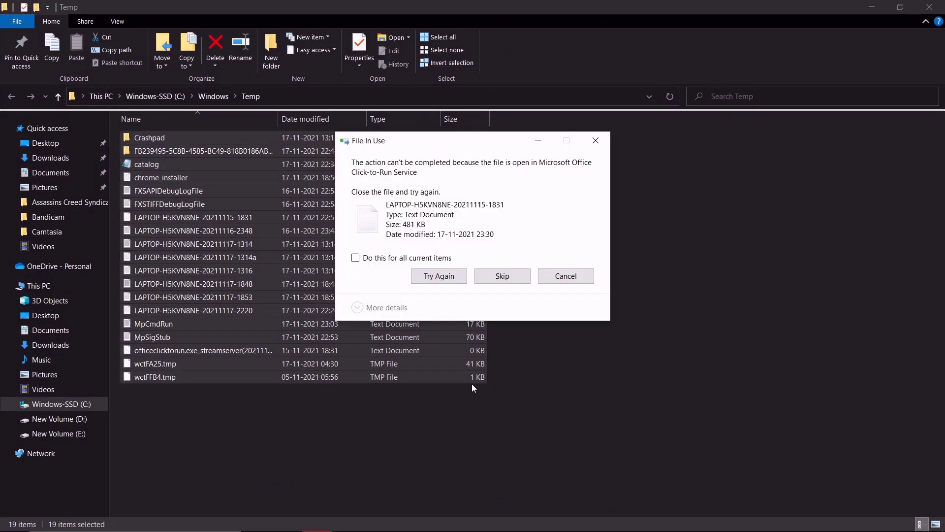
{"action": "left_click", "coordinate": [355, 257]}
{"action": "left_click", "coordinate": [483, 276]}
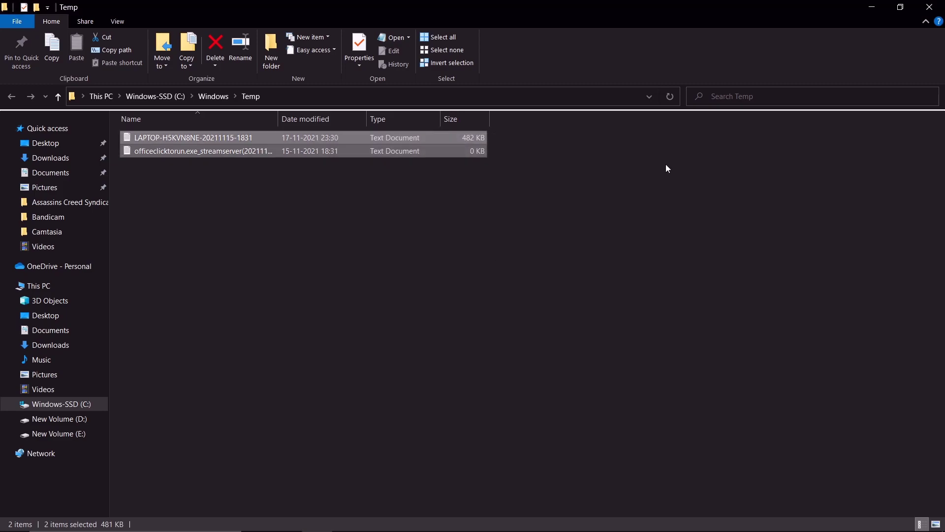
{"action": "key", "text": "alt+F4"}
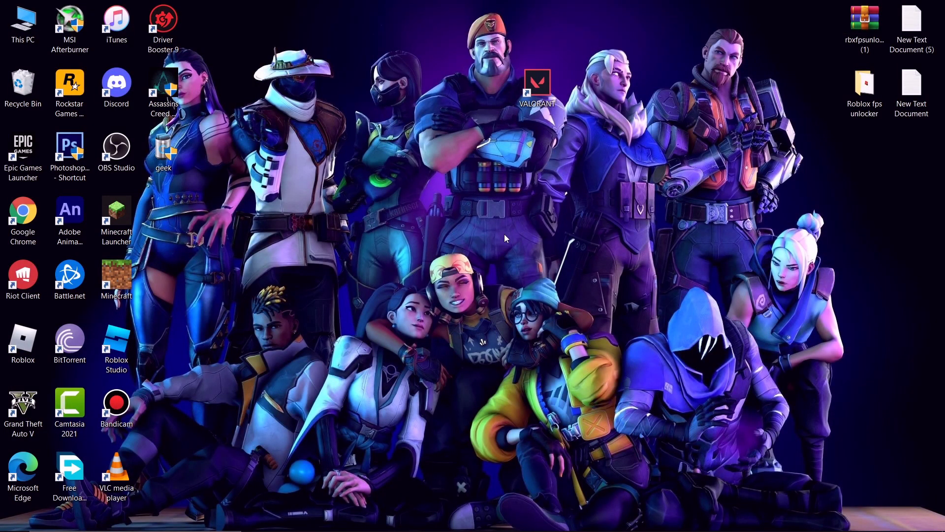
Delete all files in the user's local temporary folder opened with the Run command %temp%.
{"action": "key", "text": "super+r"}
{"action": "type", "text": "%"}
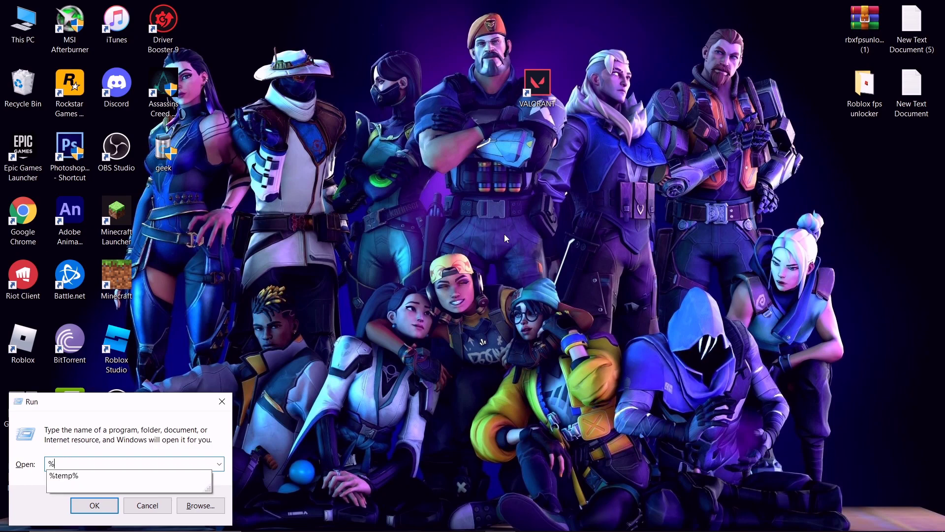
{"action": "type", "text": "temp%"}
{"action": "key", "text": "Return"}
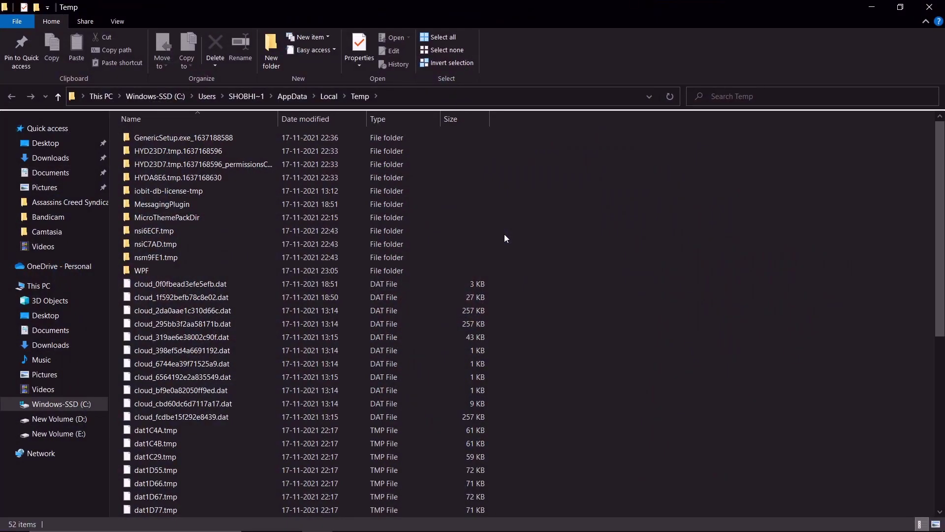
{"action": "key", "text": "ctrl+a"}
{"action": "key", "text": "Delete"}
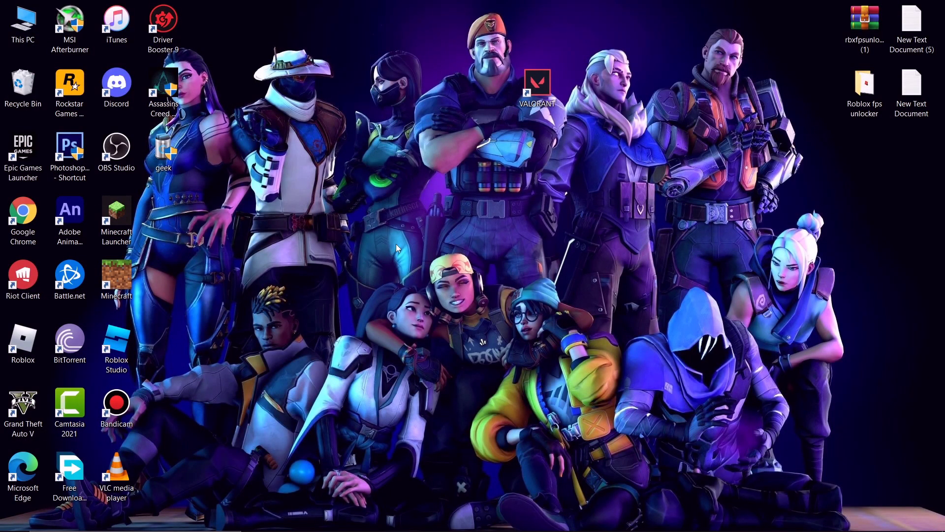
Delete all files in the Prefetch folder opened with the Run command prefetch, skipping any that are in use, and close the folder.
{"action": "key", "text": "super+r"}
{"action": "type", "text": "p"}
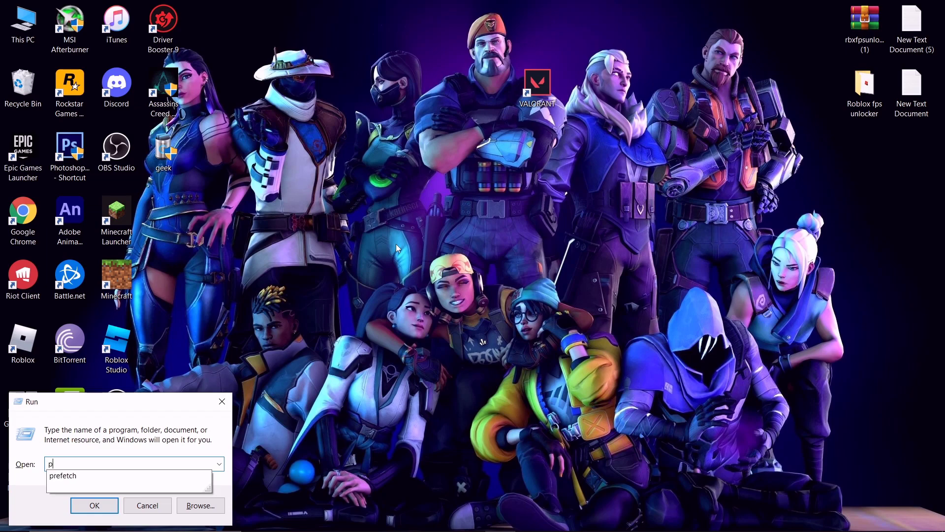
{"action": "type", "text": "refetch"}
{"action": "key", "text": "Return"}
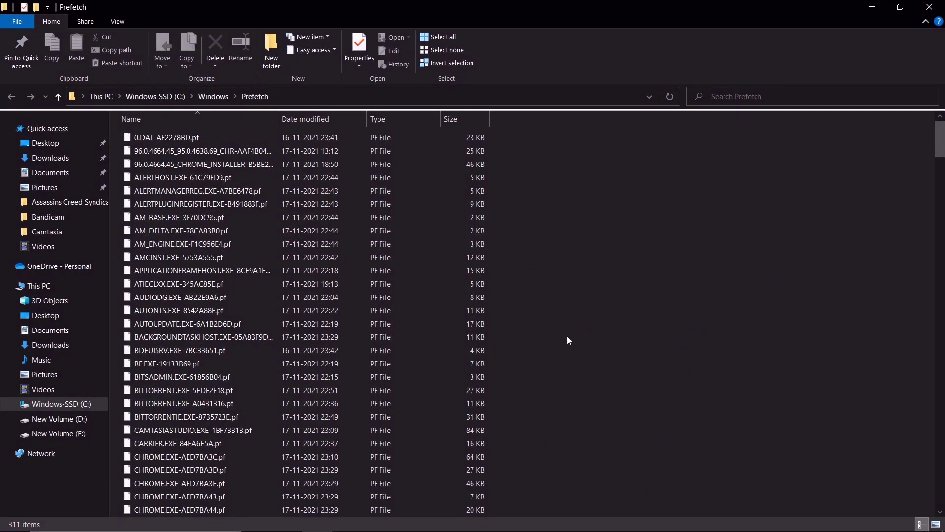
{"action": "left_click_drag", "start_coordinate": [940, 158], "coordinate": [940, 138]}
{"action": "key", "text": "ctrl+a"}
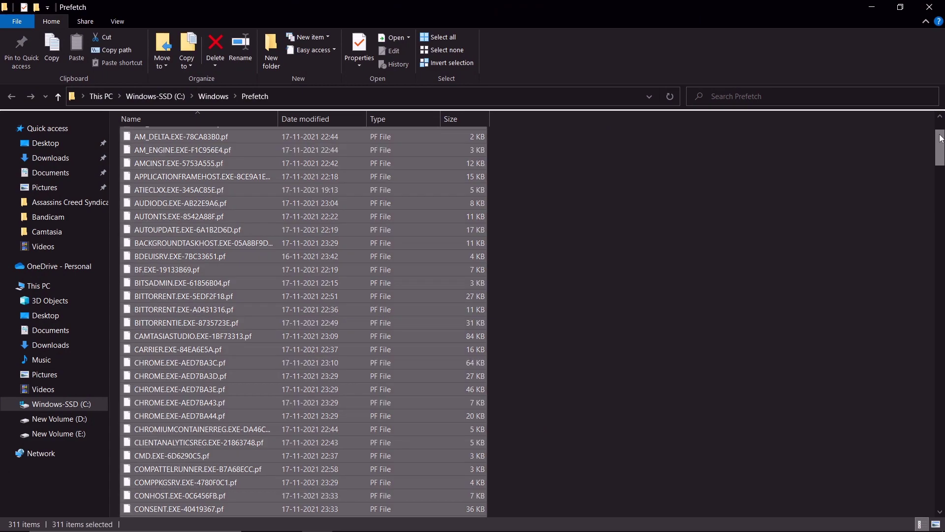
{"action": "key", "text": "Delete"}
{"action": "left_click", "coordinate": [446, 247]}
{"action": "left_click", "coordinate": [502, 265]}
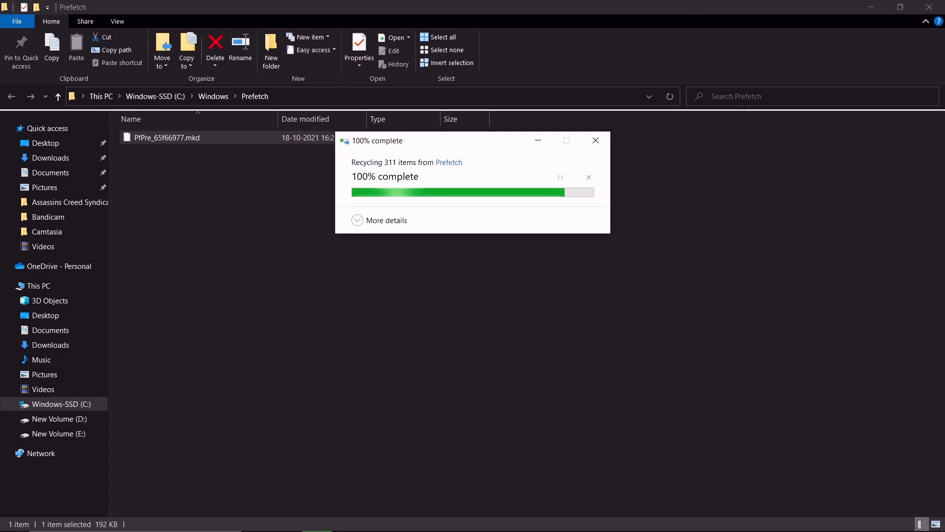
{"action": "left_click", "coordinate": [930, 7]}
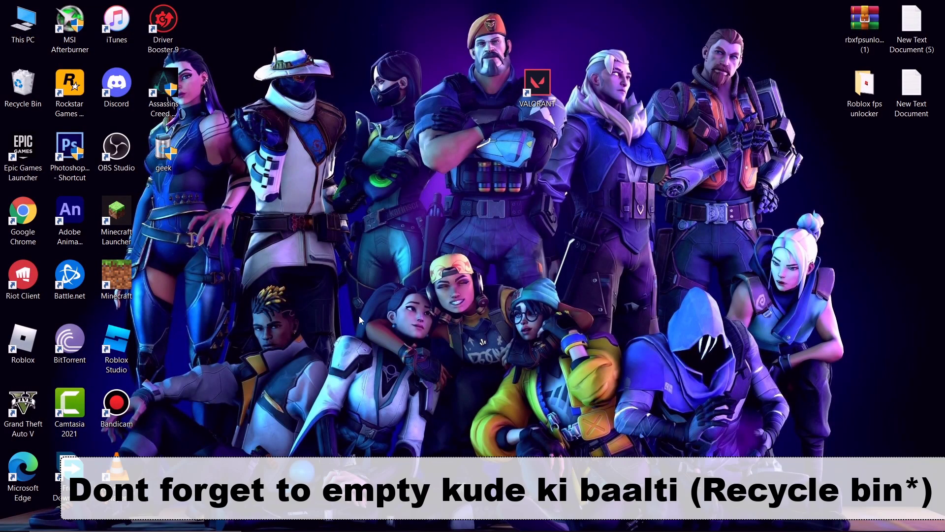
Empty the Recycle Bin and confirm the permanent deletion.
{"action": "right_click", "coordinate": [21, 93]}
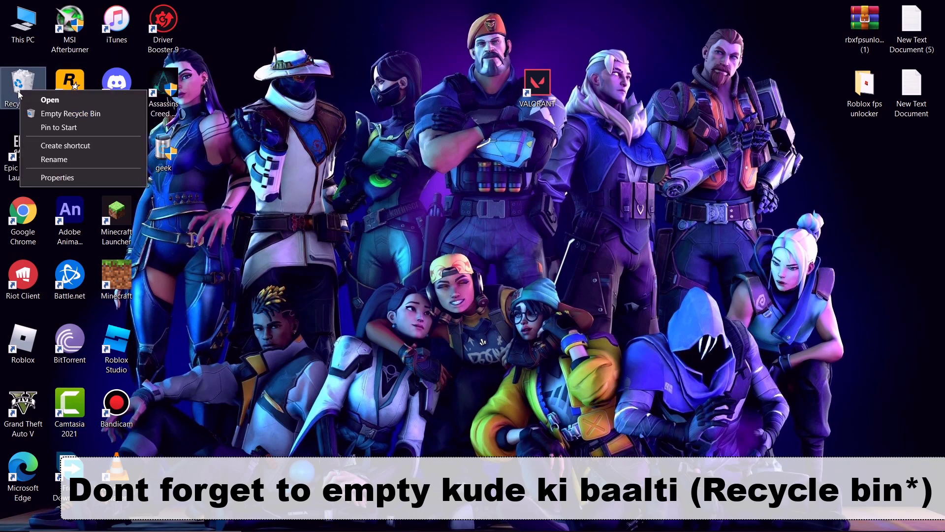
{"action": "left_click", "coordinate": [53, 118]}
{"action": "left_click", "coordinate": [498, 278]}
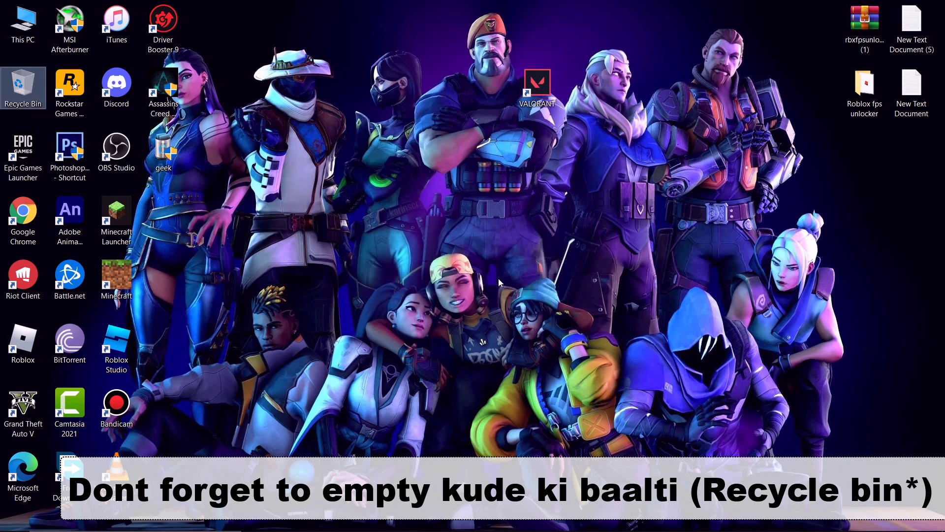
Set the VALORANT shortcut to run in Windows 7 compatibility mode, as an administrator and with fullscreen optimizations disabled.
{"action": "left_click_drag", "start_coordinate": [537, 86], "coordinate": [439, 92]}
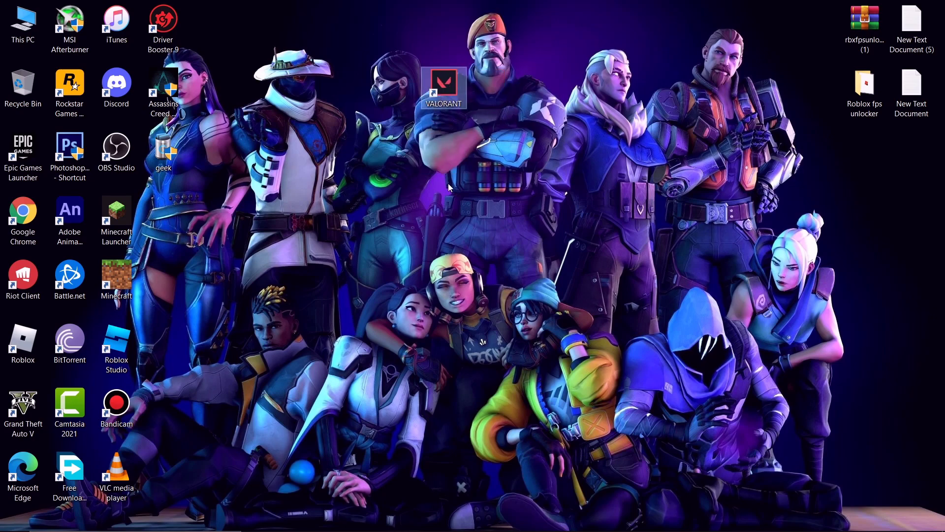
{"action": "right_click", "coordinate": [438, 79]}
{"action": "left_click", "coordinate": [504, 398]}
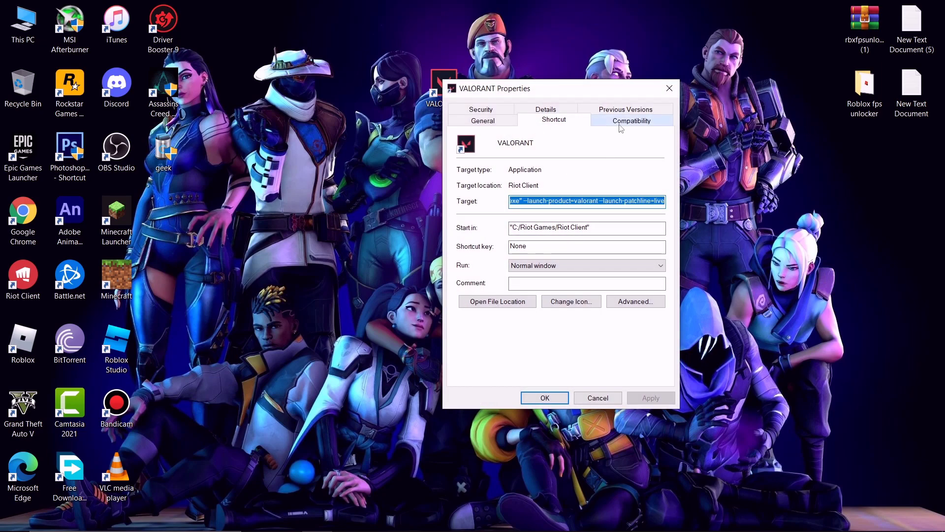
{"action": "left_click", "coordinate": [622, 123]}
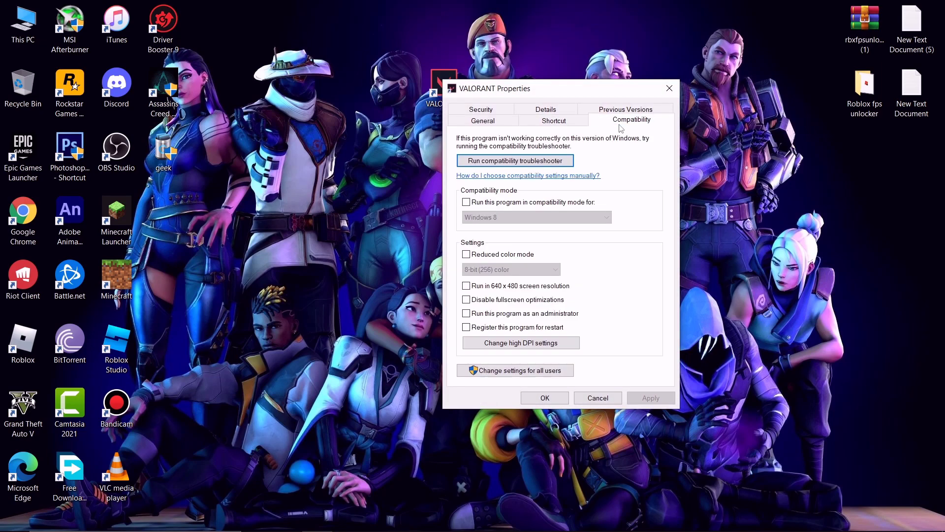
{"action": "left_click", "coordinate": [467, 202]}
{"action": "left_click", "coordinate": [497, 217]}
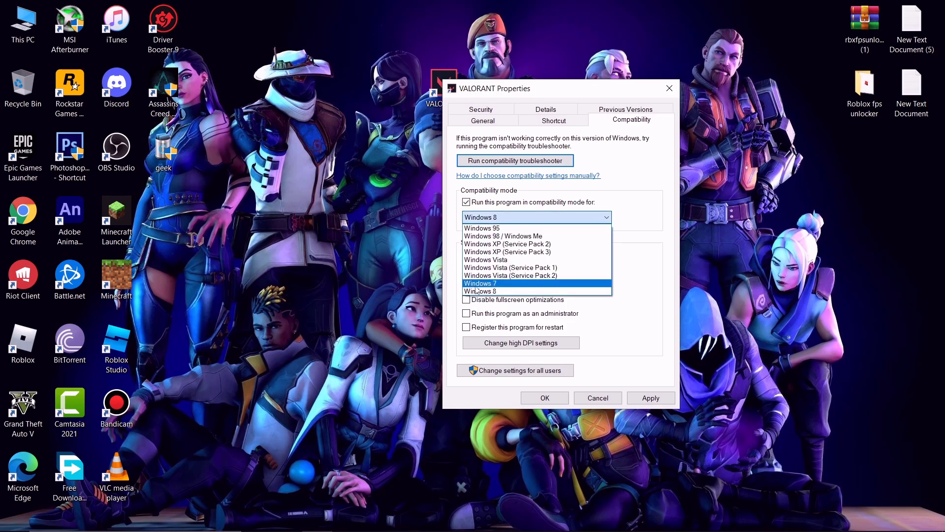
{"action": "left_click", "coordinate": [493, 283]}
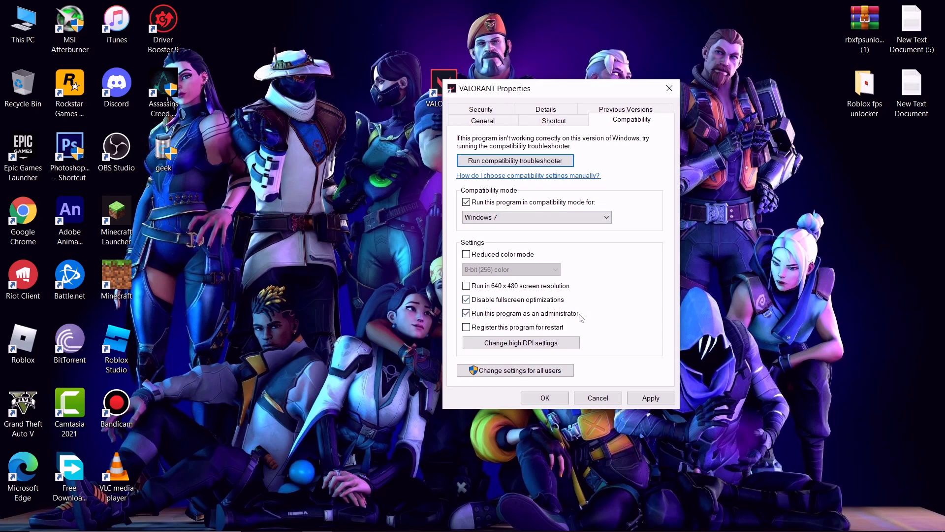
Override VALORANT's high DPI scaling behavior with scaling performed by Application, and apply the compatibility settings.
{"action": "left_click", "coordinate": [535, 345]}
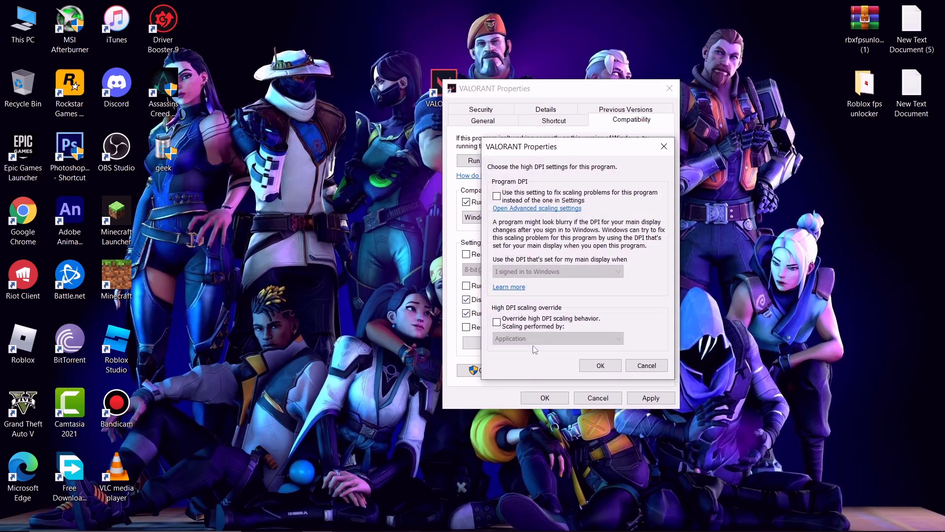
{"action": "left_click", "coordinate": [497, 322]}
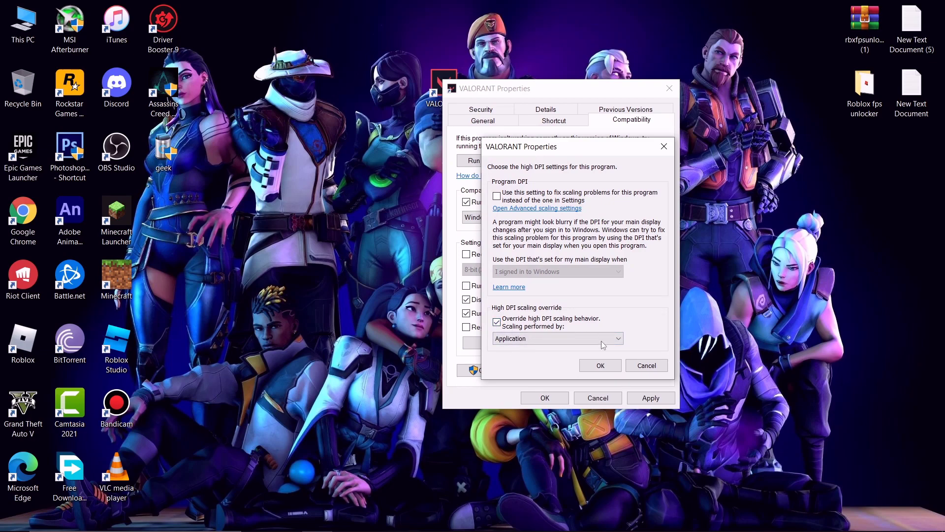
{"action": "left_click", "coordinate": [600, 364]}
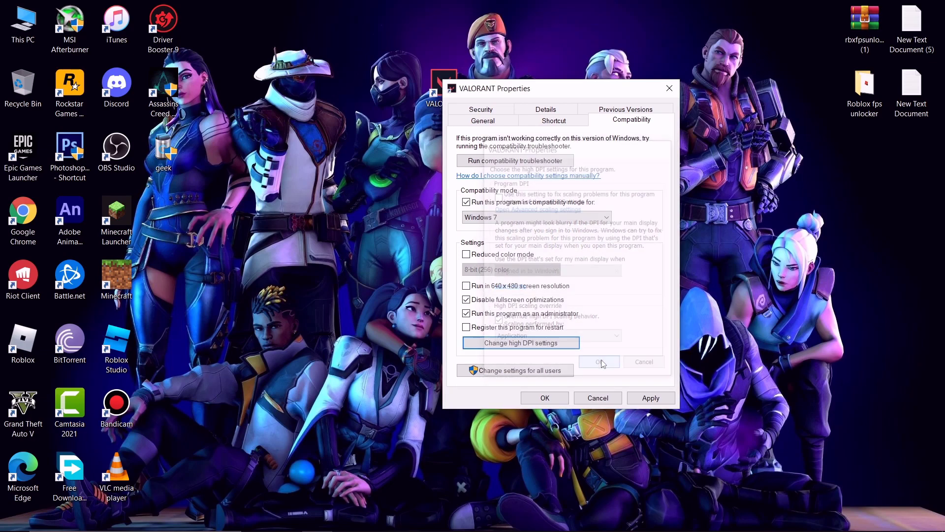
{"action": "left_click", "coordinate": [642, 401]}
{"action": "left_click", "coordinate": [545, 398]}
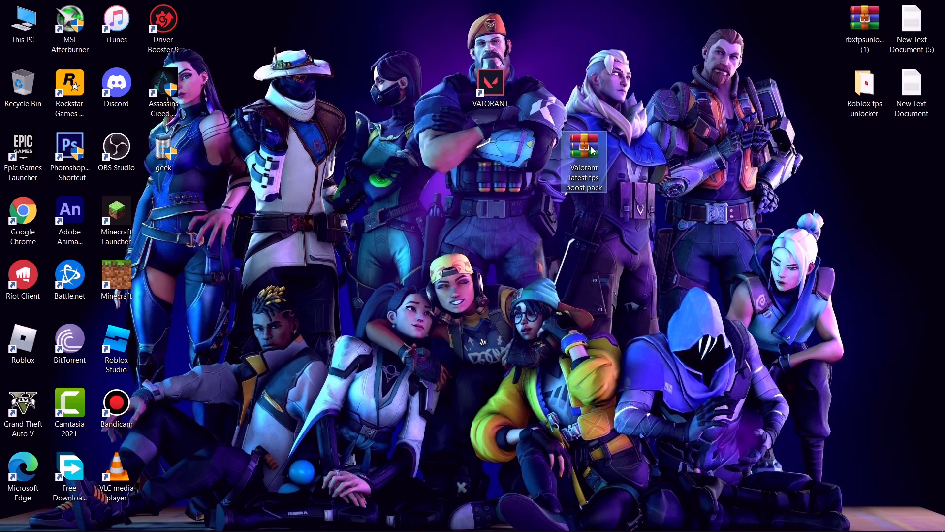
Extract the Valorant latest fps boost pack archive to the desktop and place the extracted folder below the VALORANT shortcut.
{"action": "right_click", "coordinate": [590, 147]}
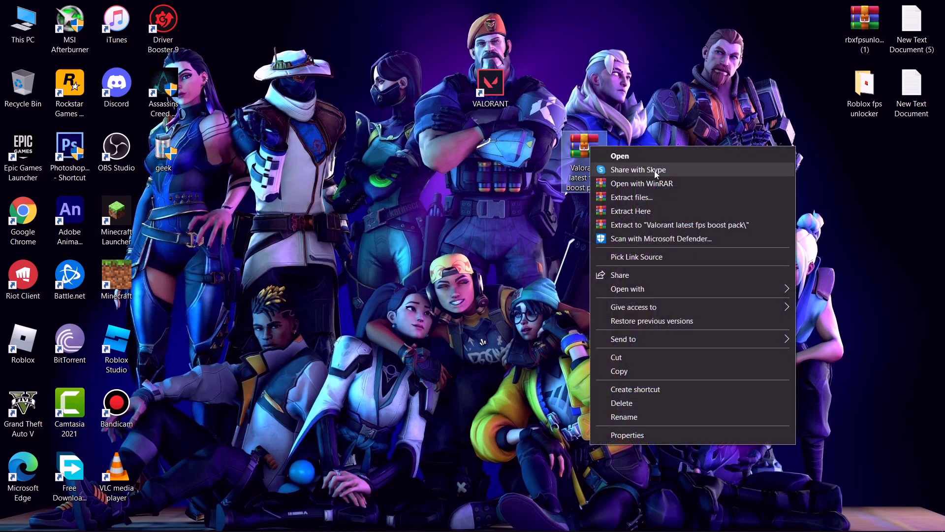
{"action": "left_click", "coordinate": [635, 212]}
{"action": "left_click_drag", "start_coordinate": [163, 216], "coordinate": [490, 158]}
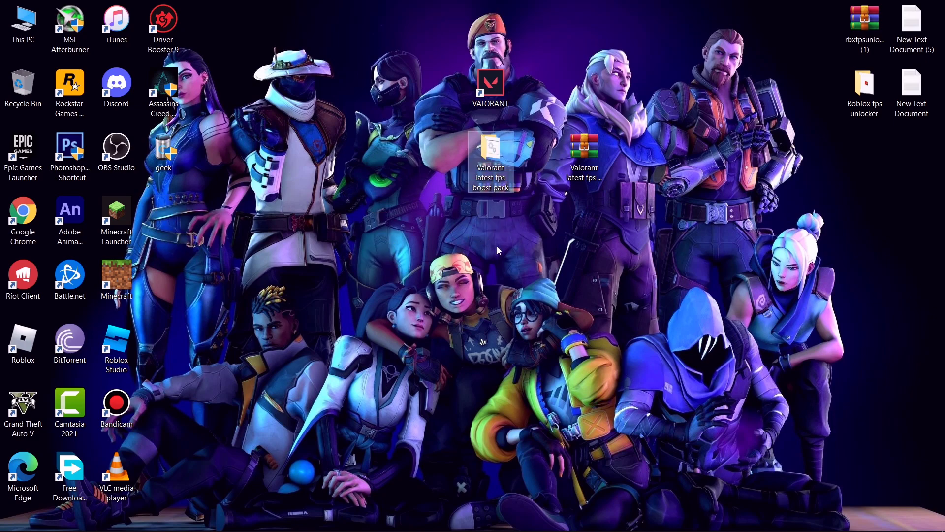
Run the Delete Temporary Files batch file from the extracted Valorant latest fps boost pack folder as administrator.
{"action": "double_click", "coordinate": [491, 157]}
{"action": "left_click_drag", "start_coordinate": [443, 127], "coordinate": [536, 77]}
{"action": "left_click", "coordinate": [422, 225]}
{"action": "right_click", "coordinate": [423, 224]}
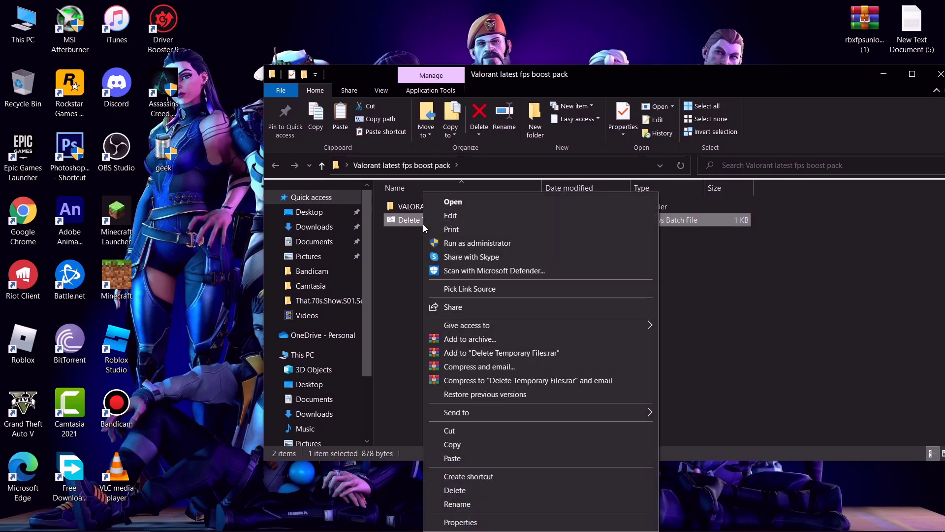
{"action": "left_click", "coordinate": [446, 242]}
{"action": "key", "text": "Return"}
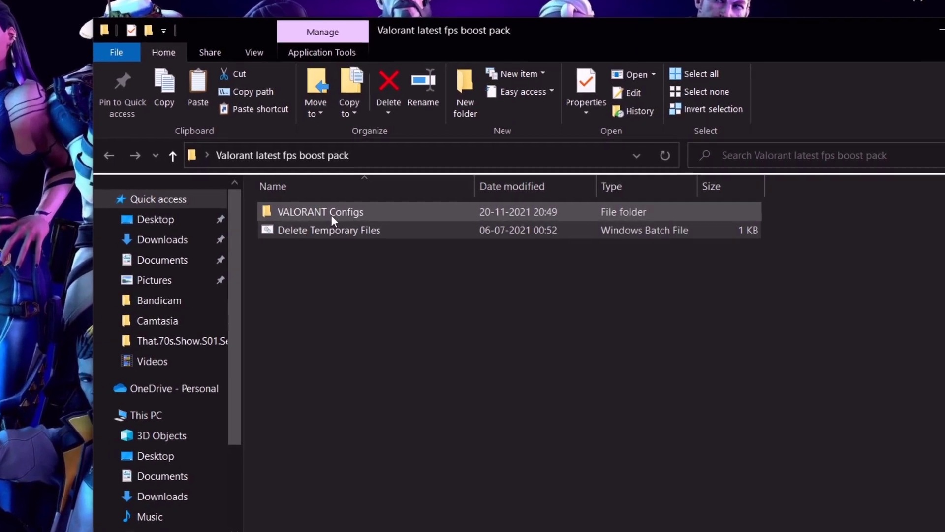
Copy the GameUserSettings file from the 3. medium pc folder in VALORANT Configs and minimize the window.
{"action": "double_click", "coordinate": [438, 207]}
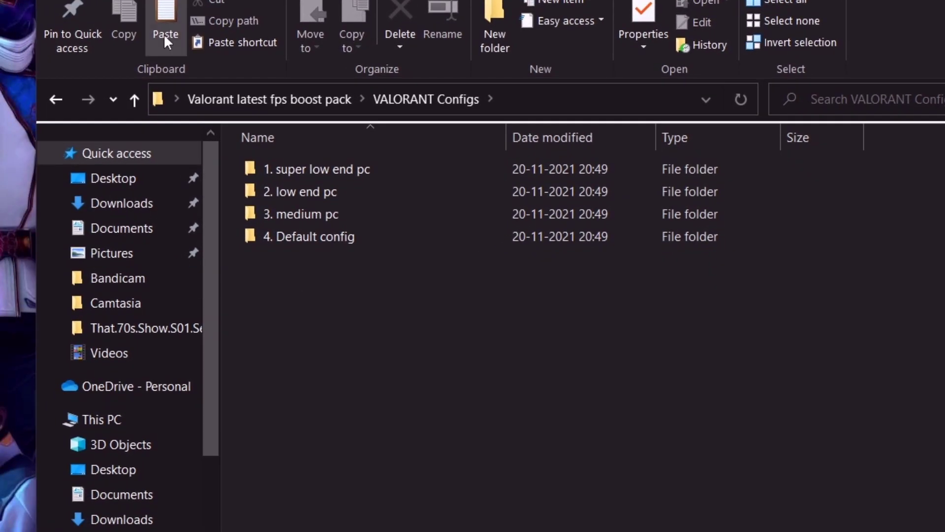
{"action": "left_click_drag", "start_coordinate": [327, 299], "coordinate": [339, 273]}
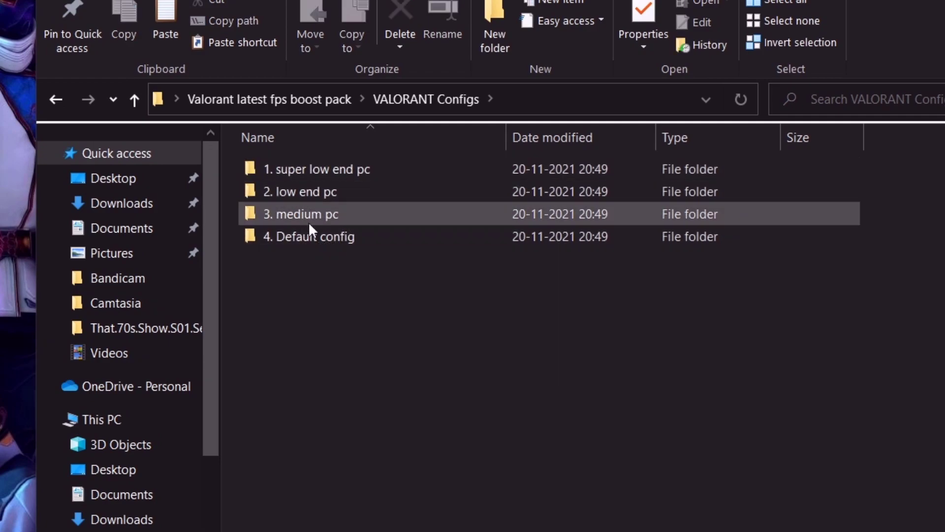
{"action": "double_click", "coordinate": [344, 216]}
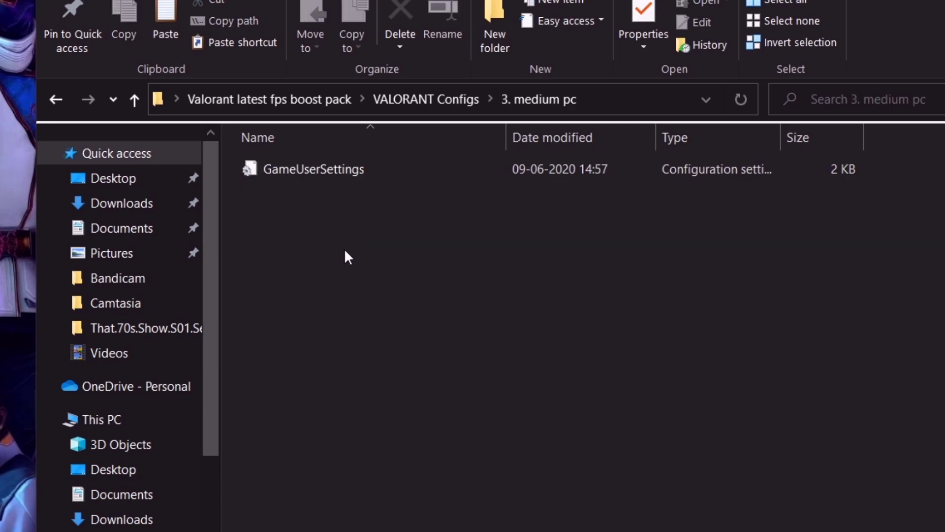
{"action": "left_click", "coordinate": [323, 170]}
{"action": "right_click", "coordinate": [323, 169]}
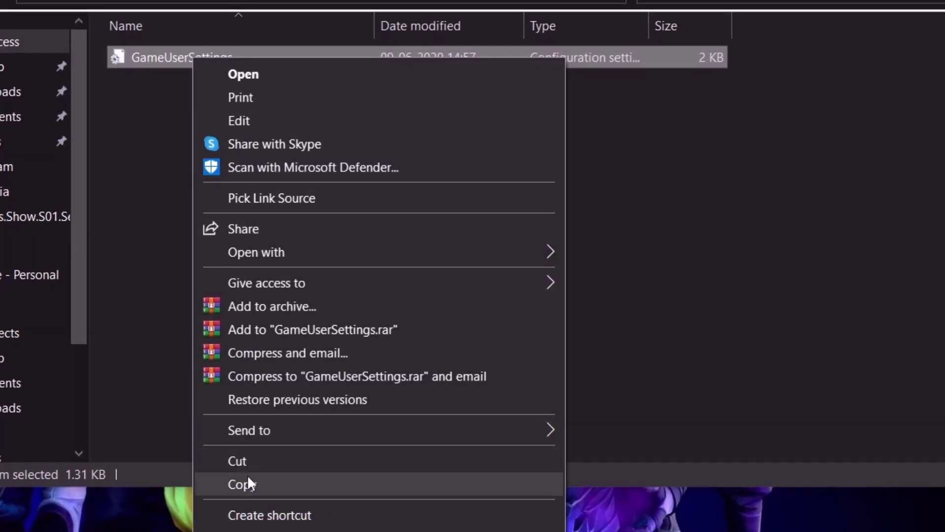
{"action": "left_click", "coordinate": [248, 477]}
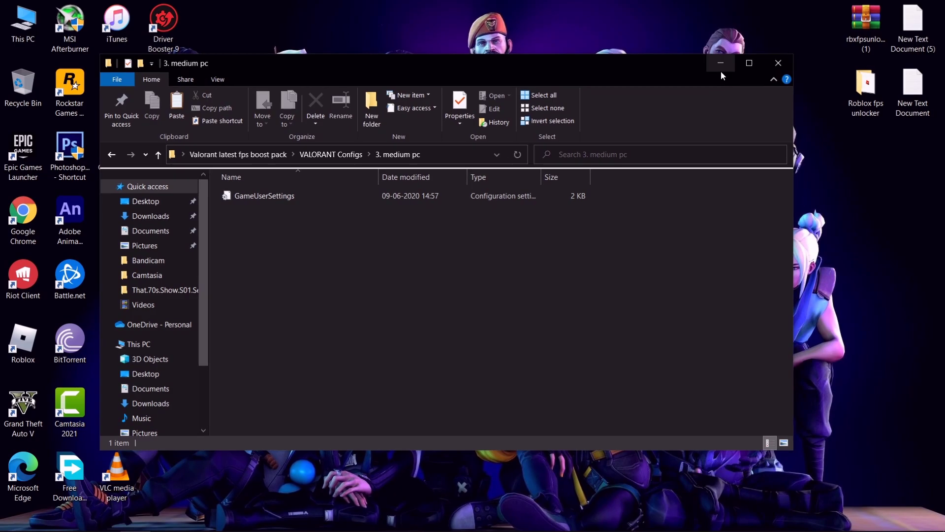
{"action": "left_click", "coordinate": [720, 71]}
Open %localappdata% with the Run command and go to VALORANT, Saved, Config, the user ID folder and its Windows subfolder.
{"action": "key", "text": "super+r"}
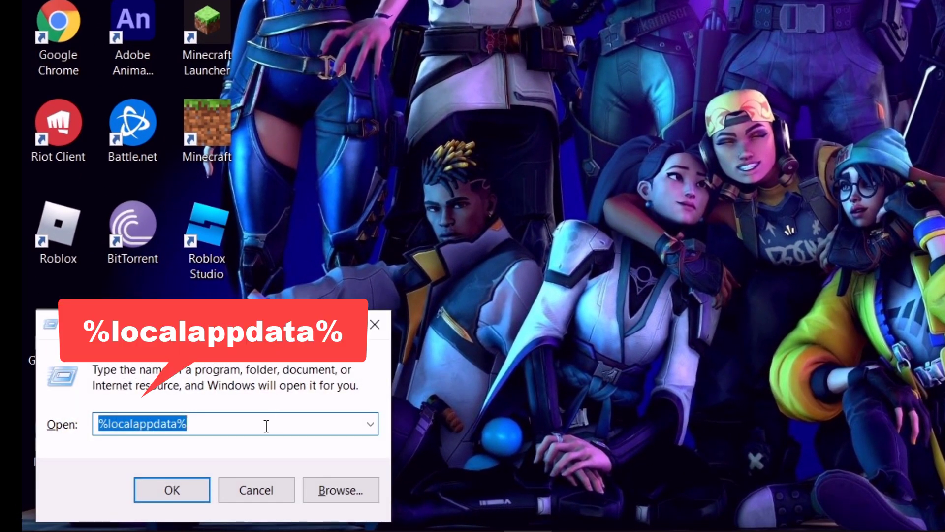
{"action": "type", "text": "%localappda"}
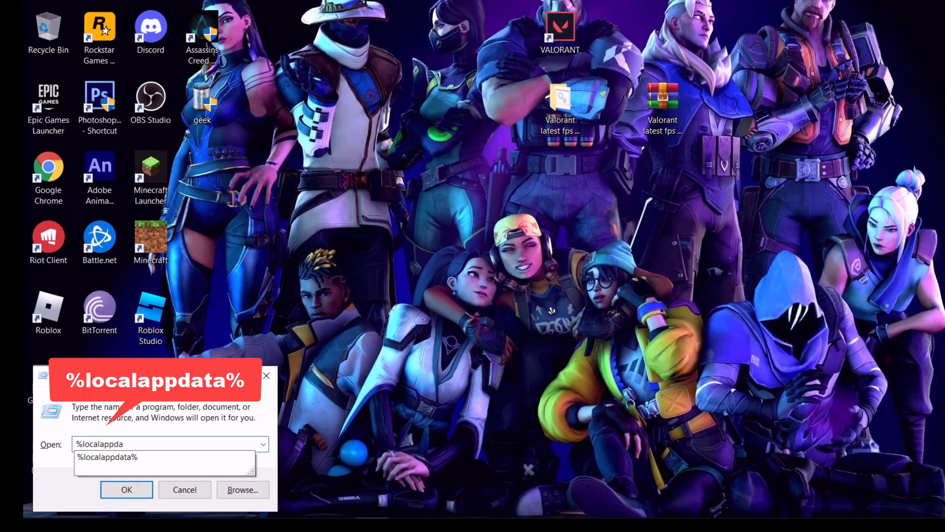
{"action": "type", "text": "ta%"}
{"action": "key", "text": "Return"}
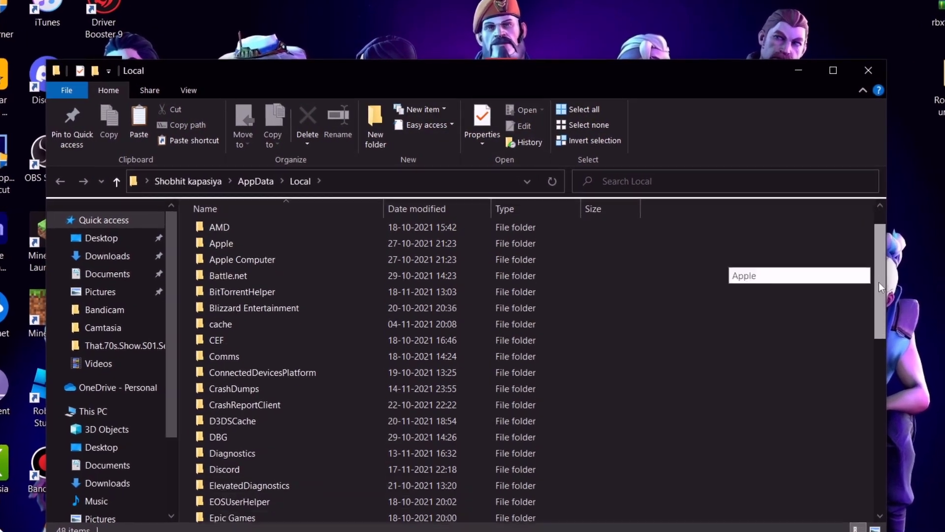
{"action": "scroll", "coordinate": [880, 287], "scroll_direction": "down", "scroll_amount": 8}
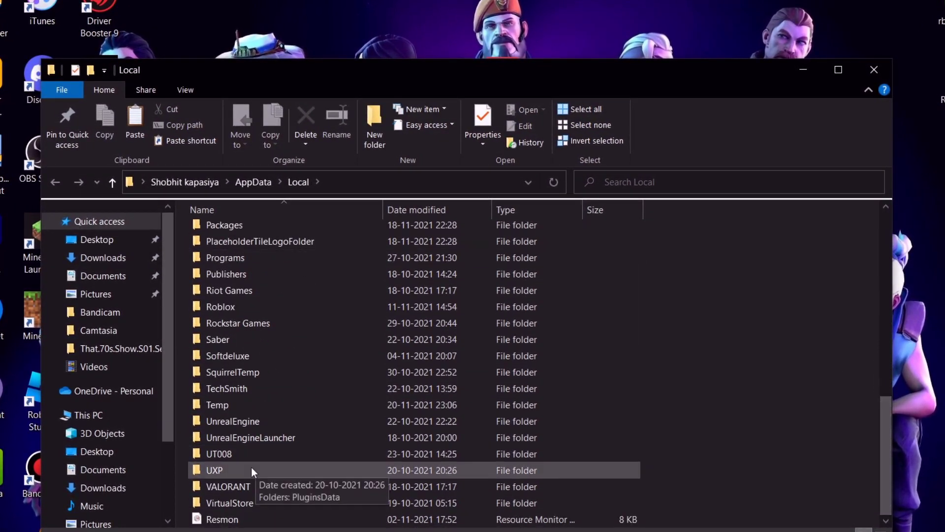
{"action": "double_click", "coordinate": [227, 486]}
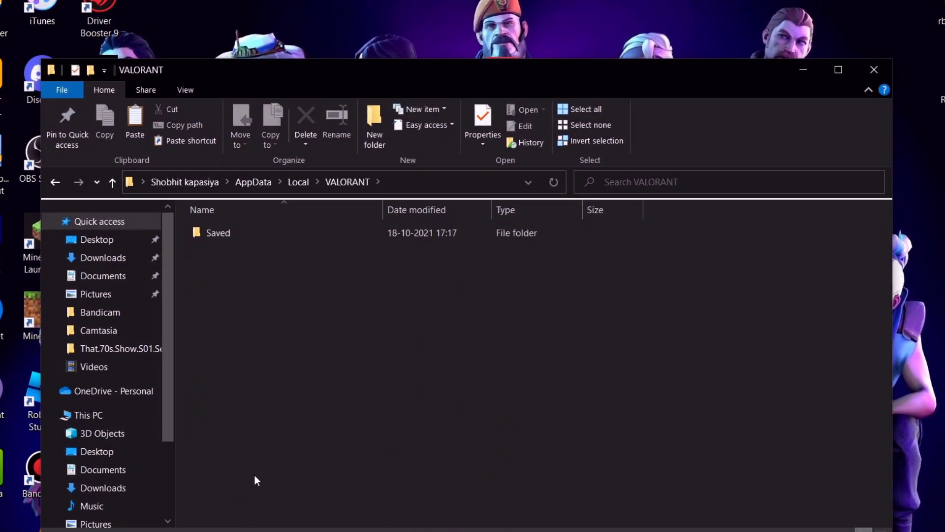
{"action": "double_click", "coordinate": [239, 231]}
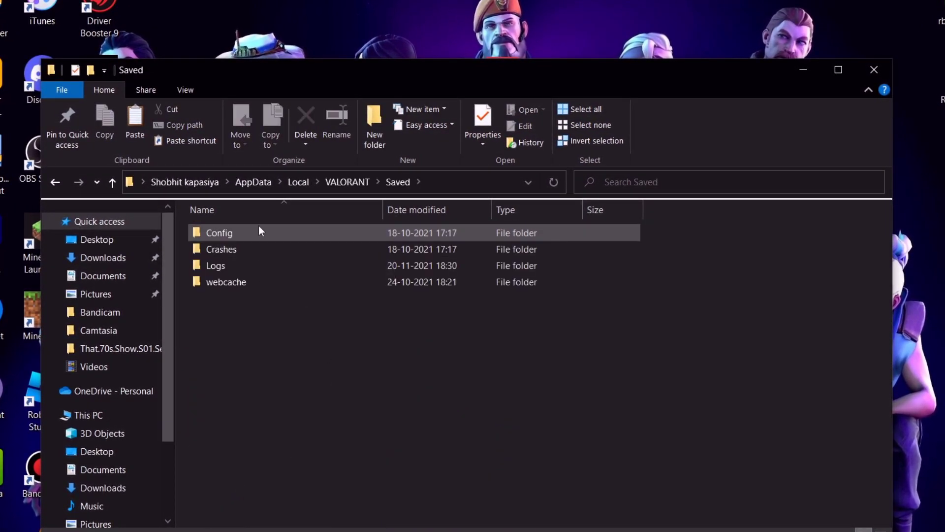
{"action": "double_click", "coordinate": [259, 230]}
{"action": "double_click", "coordinate": [244, 231]}
{"action": "double_click", "coordinate": [260, 231]}
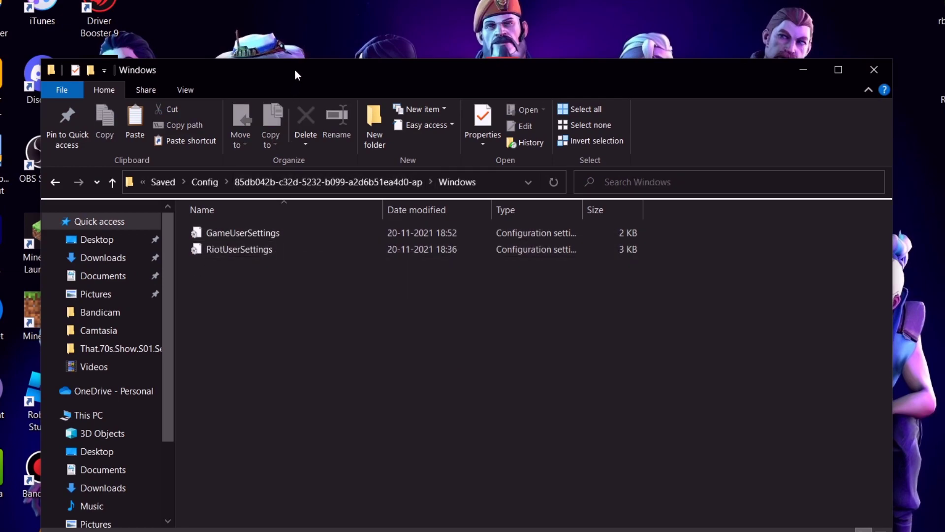
Move the existing GameUserSettings file to the desktop, paste the copied medium pc version in its place and close the folder.
{"action": "left_click_drag", "start_coordinate": [227, 233], "coordinate": [251, 235]}
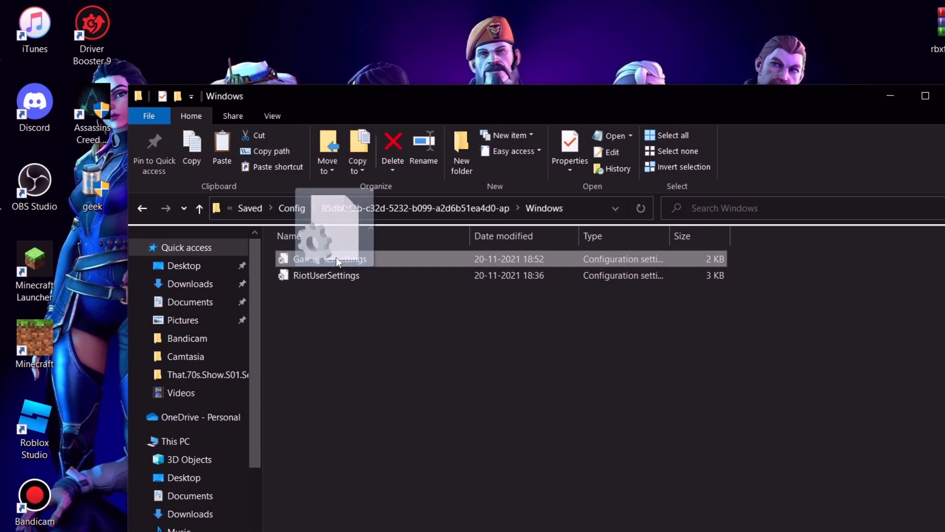
{"action": "left_click_drag", "start_coordinate": [339, 261], "coordinate": [394, 54]}
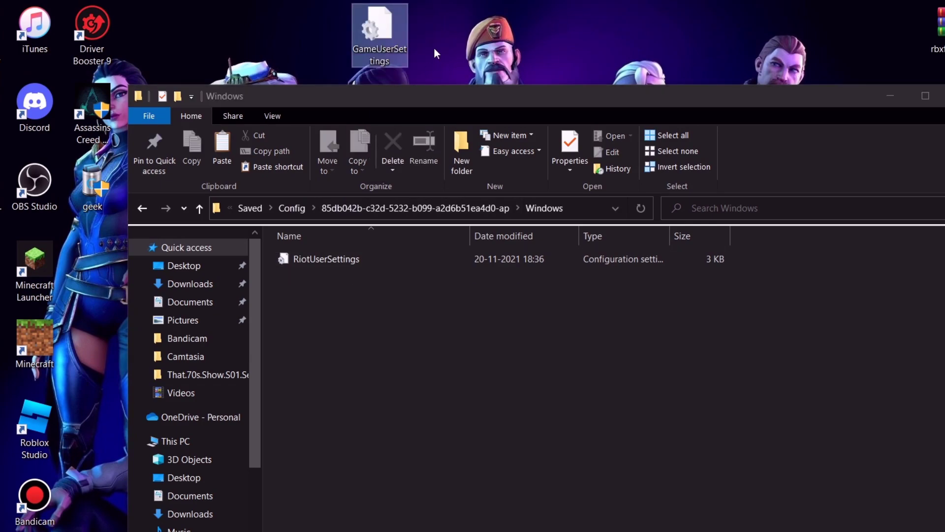
{"action": "left_click", "coordinate": [427, 352]}
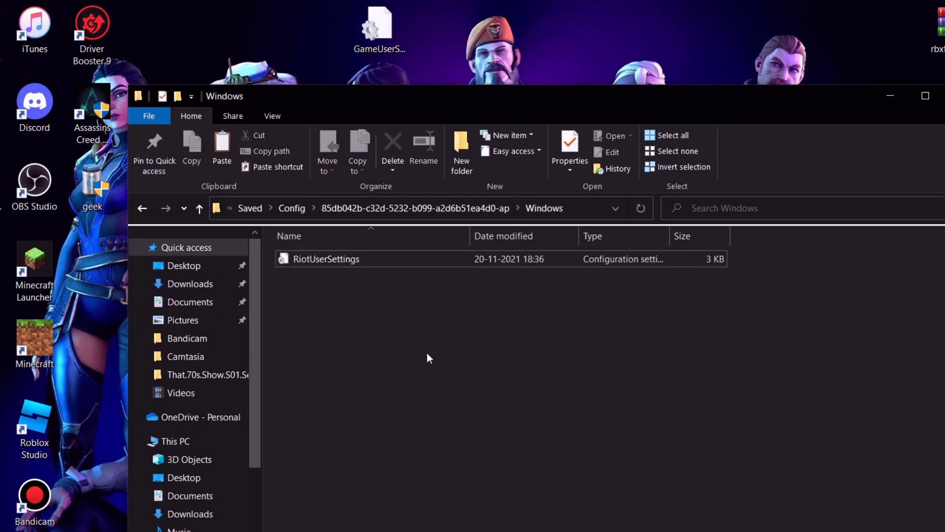
{"action": "key", "text": "ctrl+z"}
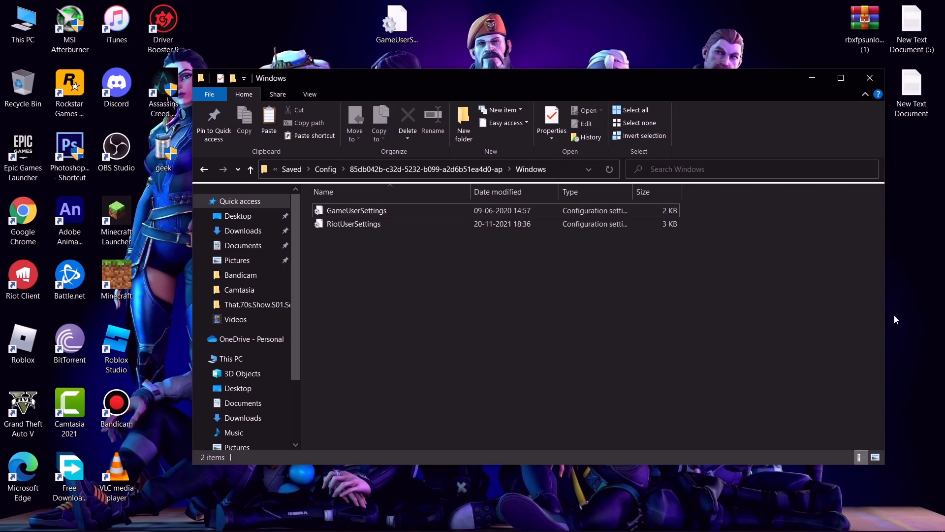
{"action": "left_click", "coordinate": [869, 78]}
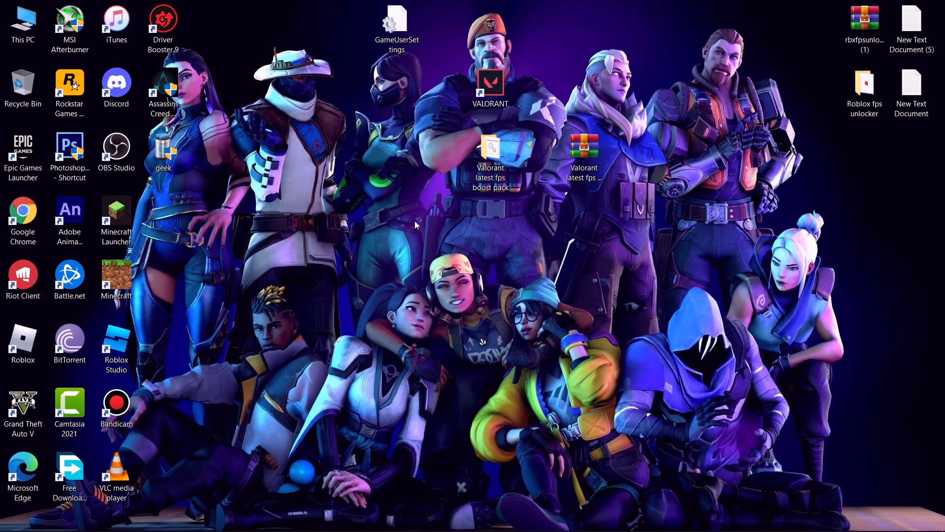
Launch VALORANT from its desktop shortcut.
{"action": "double_click", "coordinate": [490, 86]}
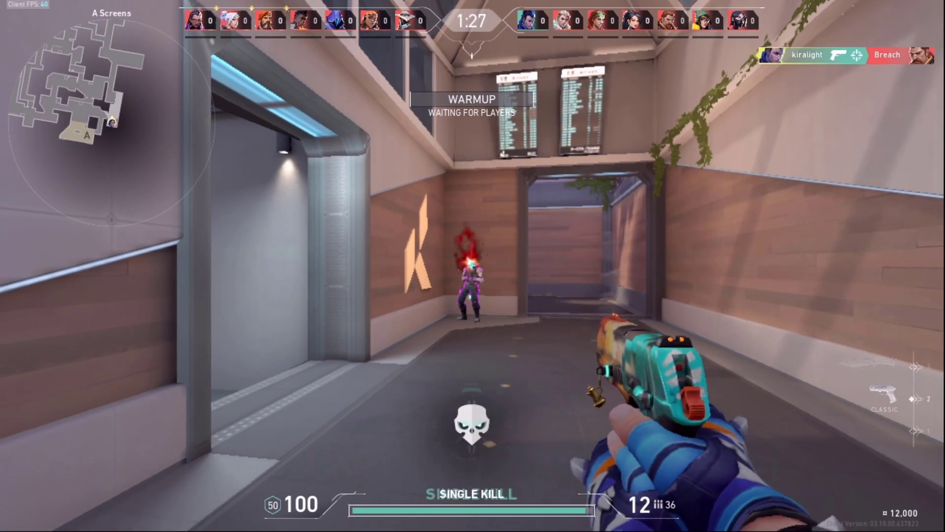
{"action": "left_click", "coordinate": [472, 266]}
{"action": "key", "text": "r"}
{"action": "key", "text": "3"}
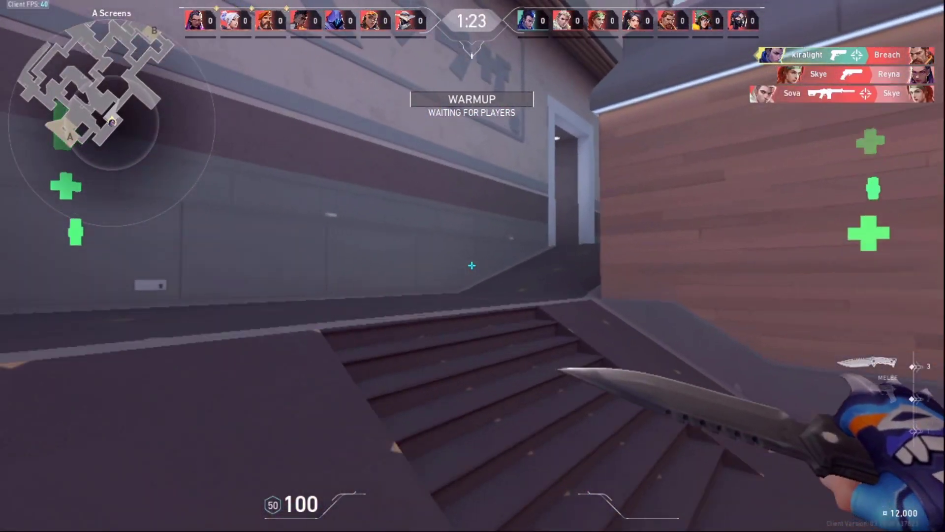
{"action": "key", "text": "w"}
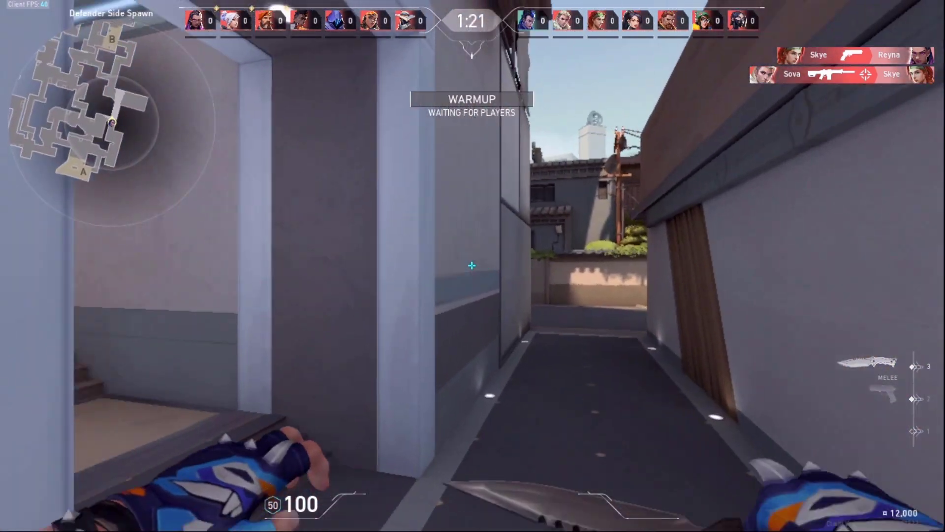
{"action": "key", "text": "2"}
{"action": "left_click", "coordinate": [472, 266]}
{"action": "left_click", "coordinate": [472, 266]}
{"action": "left_click", "coordinate": [472, 266]}
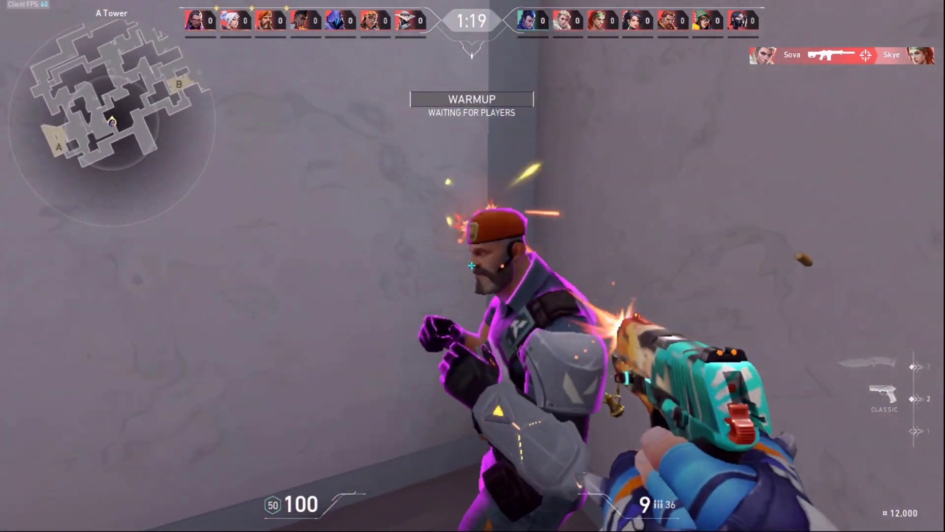
{"action": "left_click", "coordinate": [472, 266]}
{"action": "left_click", "coordinate": [472, 266]}
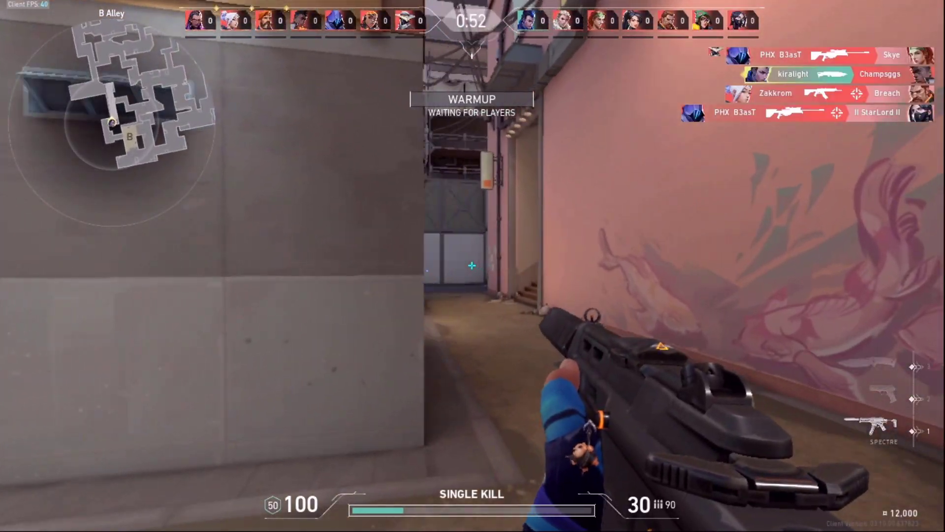
{"action": "key", "text": "w"}
{"action": "left_click", "coordinate": [472, 266]}
{"action": "left_click", "coordinate": [471, 266]}
{"action": "left_click", "coordinate": [472, 266]}
{"action": "left_click", "coordinate": [472, 266]}
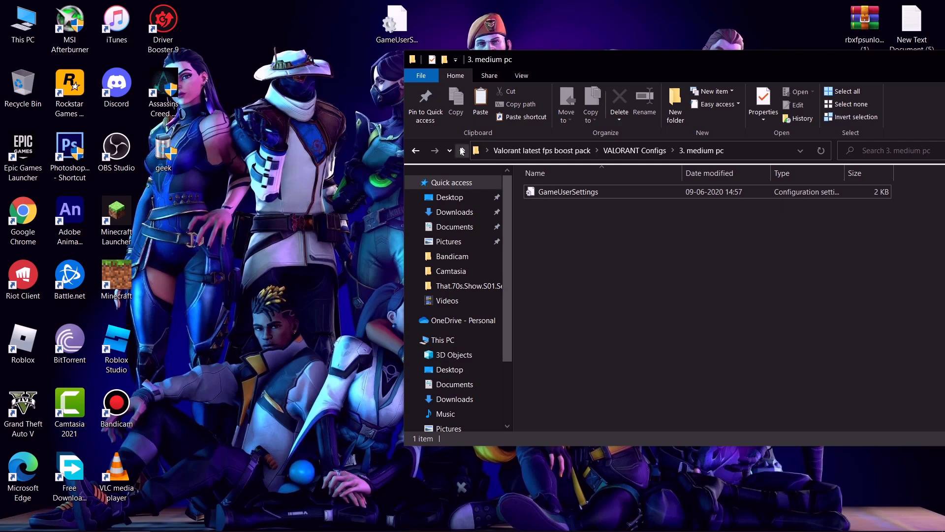
Copy the GameUserSettings file from the 2. low end pc folder in VALORANT Configs and close the folder window.
{"action": "left_click", "coordinate": [635, 150]}
{"action": "double_click", "coordinate": [589, 208]}
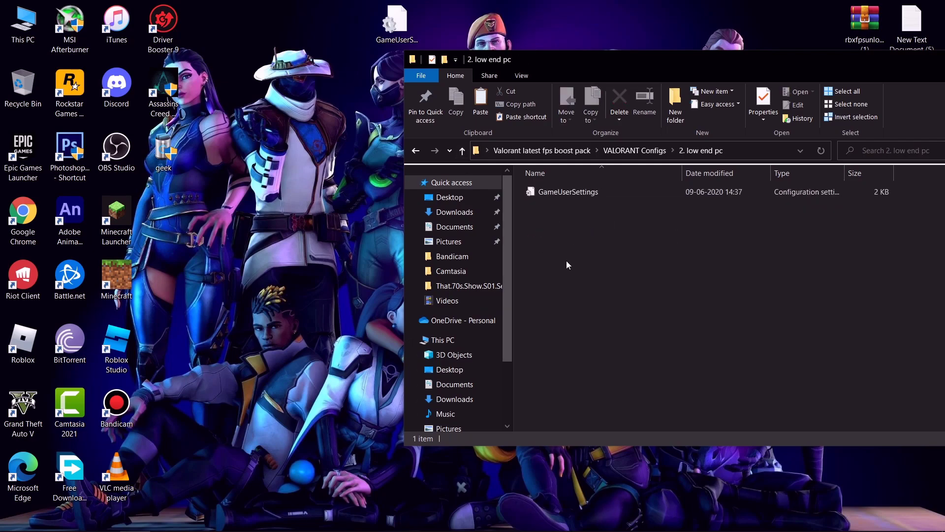
{"action": "left_click_drag", "start_coordinate": [585, 196], "coordinate": [583, 194]}
{"action": "right_click", "coordinate": [583, 194]}
{"action": "left_click", "coordinate": [833, 153]}
{"action": "left_click_drag", "start_coordinate": [818, 62], "coordinate": [556, 104]}
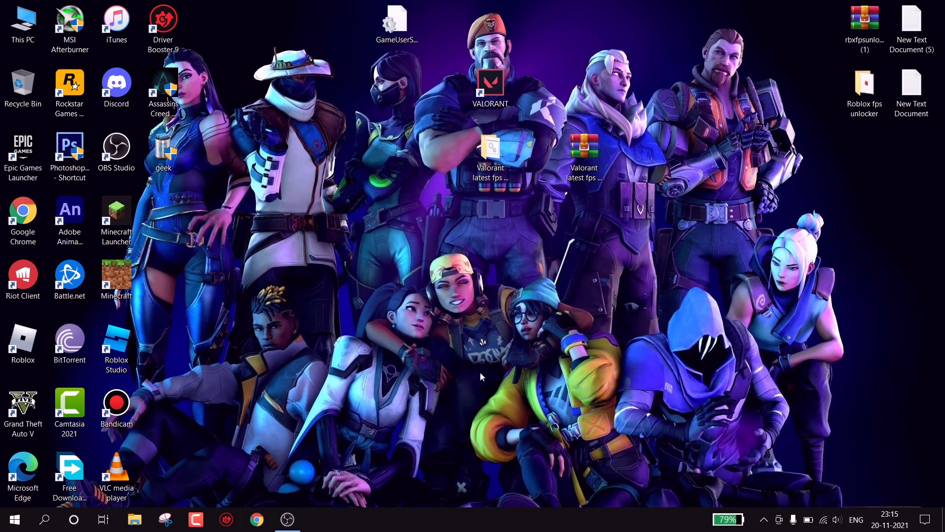
Open %localappdata% with the Run command and go to VALORANT, Saved, Config, the user ID folder and its Windows subfolder.
{"action": "key", "text": "super+r"}
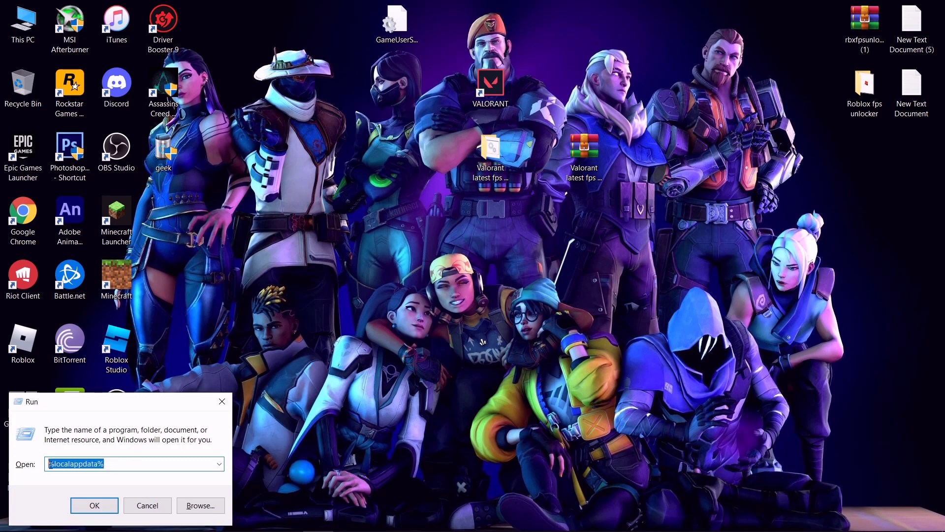
{"action": "left_click", "coordinate": [103, 509]}
{"action": "scroll", "coordinate": [776, 264], "scroll_direction": "down", "scroll_amount": 10}
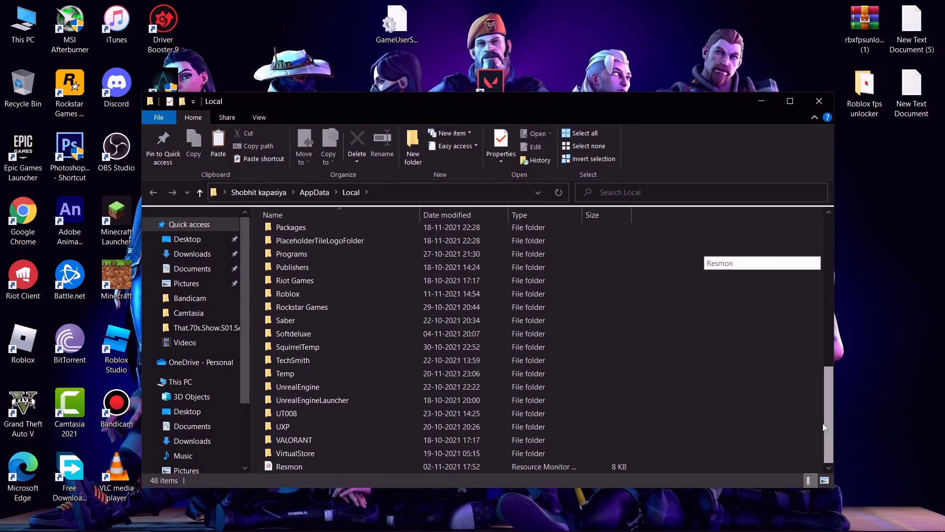
{"action": "double_click", "coordinate": [348, 440]}
{"action": "double_click", "coordinate": [351, 233]}
{"action": "double_click", "coordinate": [351, 232]}
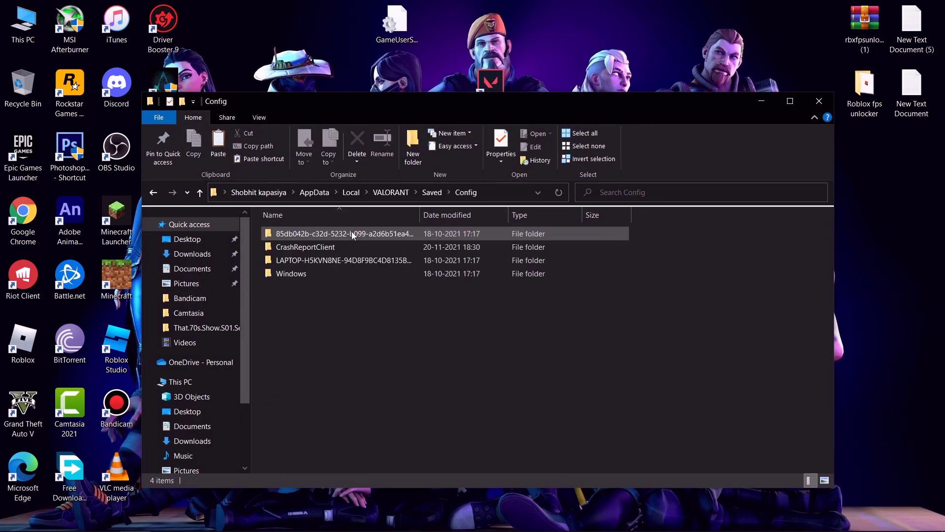
{"action": "double_click", "coordinate": [327, 233]}
{"action": "double_click", "coordinate": [321, 234]}
Paste the low end pc GameUserSettings file into the Windows folder, replacing the existing one, and close the folder.
{"action": "key", "text": "ctrl+v"}
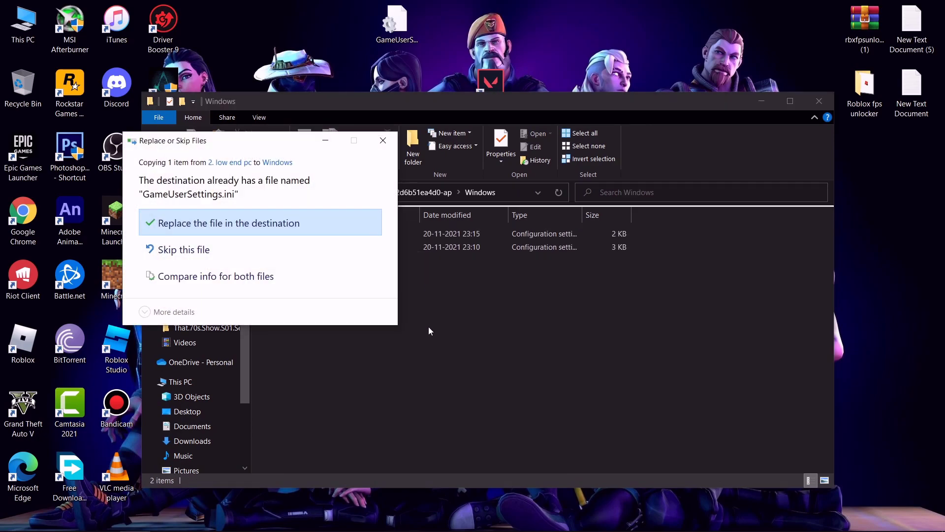
{"action": "left_click", "coordinate": [517, 257]}
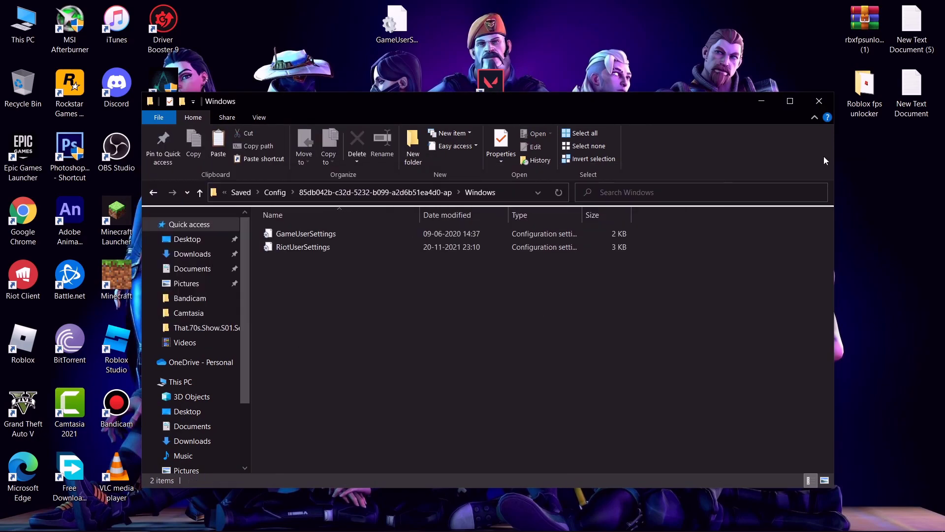
{"action": "left_click", "coordinate": [820, 101]}
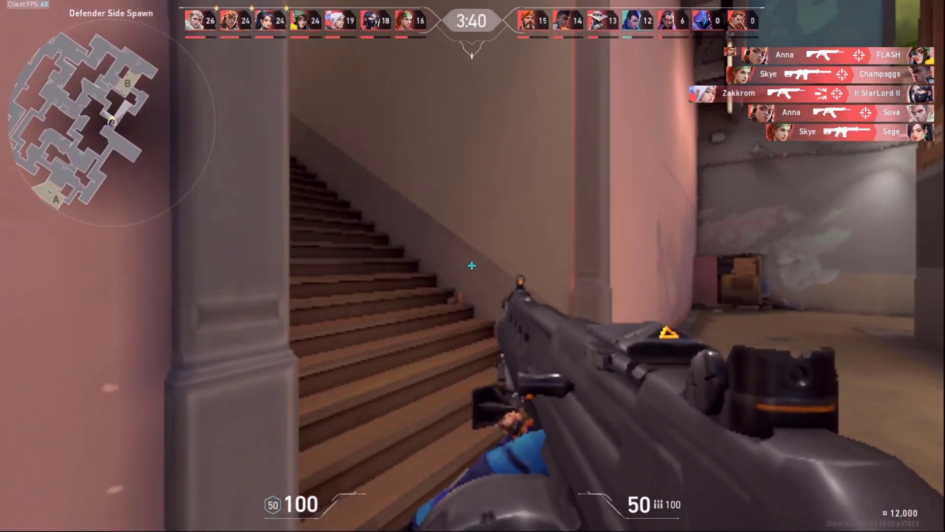
{"action": "key", "text": "3"}
{"action": "key", "text": "w"}
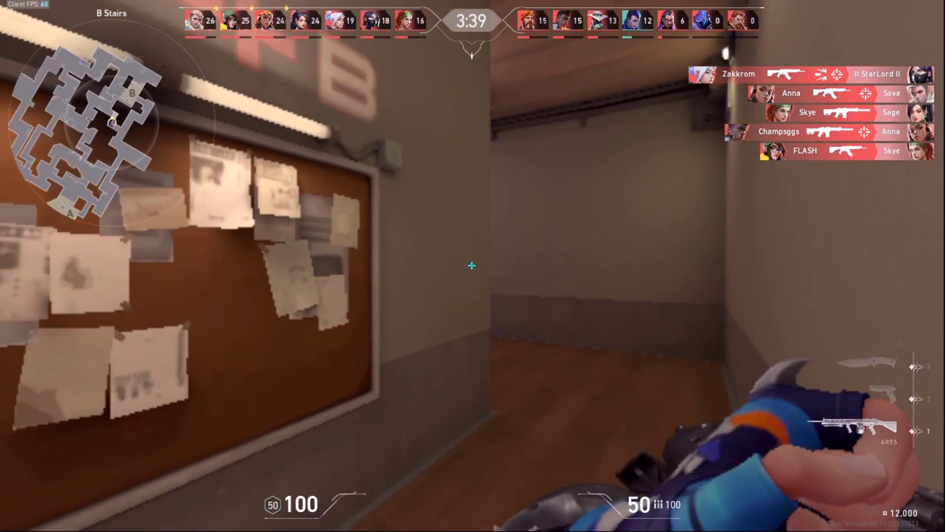
{"action": "key", "text": "1"}
{"action": "key", "text": "w"}
{"action": "left_click", "coordinate": [472, 266]}
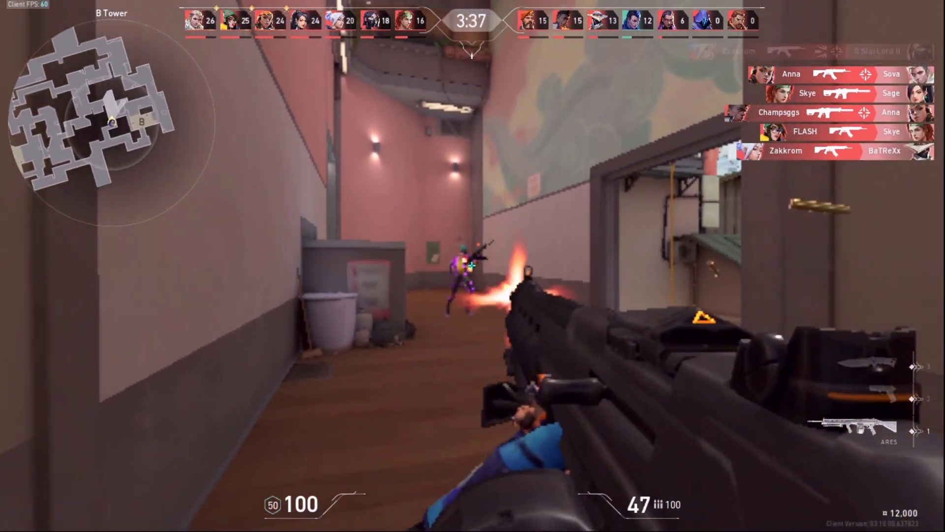
{"action": "left_click", "coordinate": [472, 265]}
{"action": "key", "text": "w"}
{"action": "key", "text": "r"}
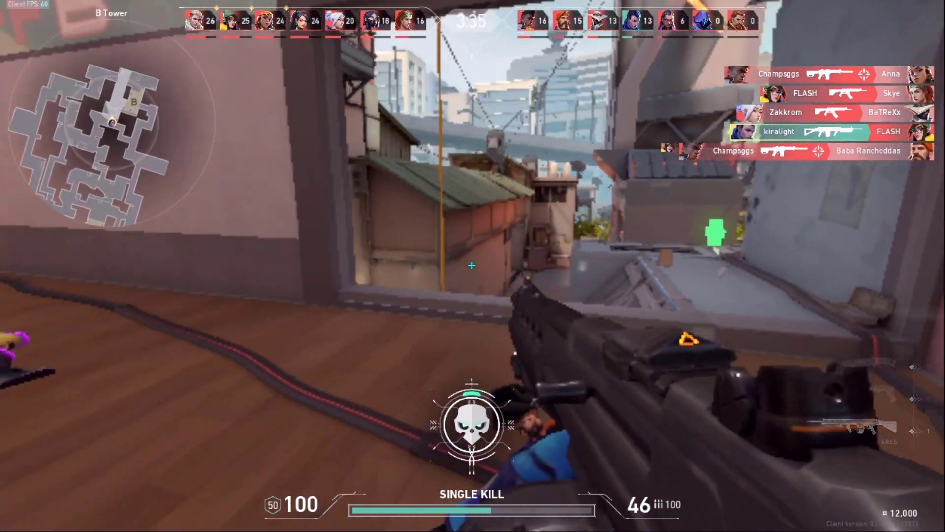
{"action": "key", "text": "w"}
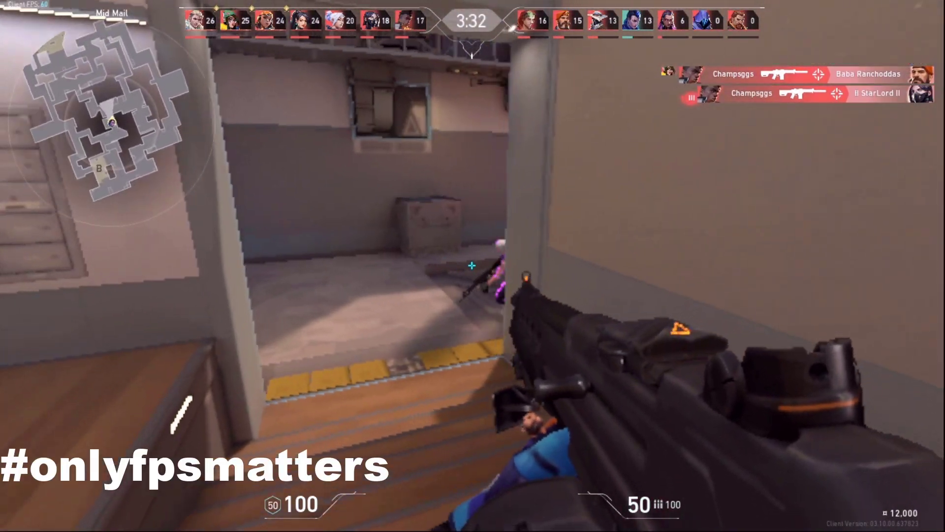
{"action": "left_click", "coordinate": [471, 266]}
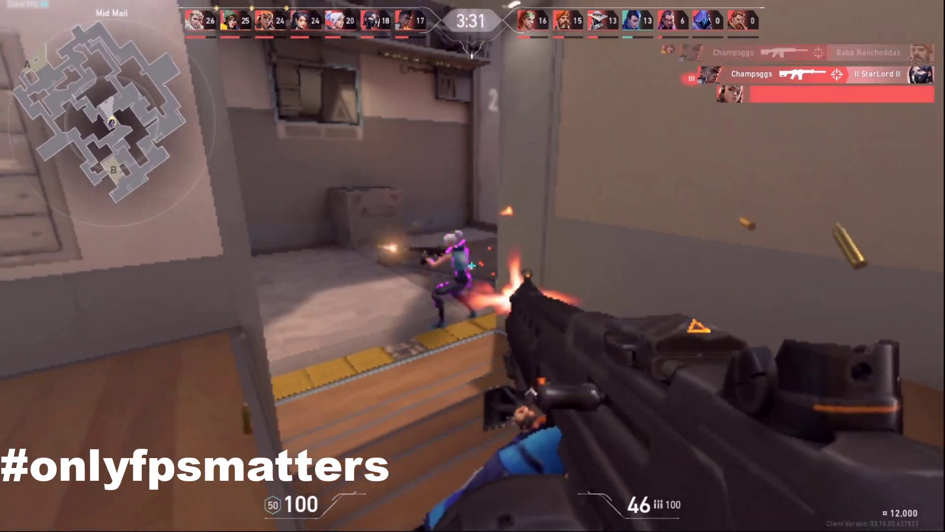
{"action": "left_click", "coordinate": [472, 265]}
{"action": "key", "text": "r"}
{"action": "key", "text": "w"}
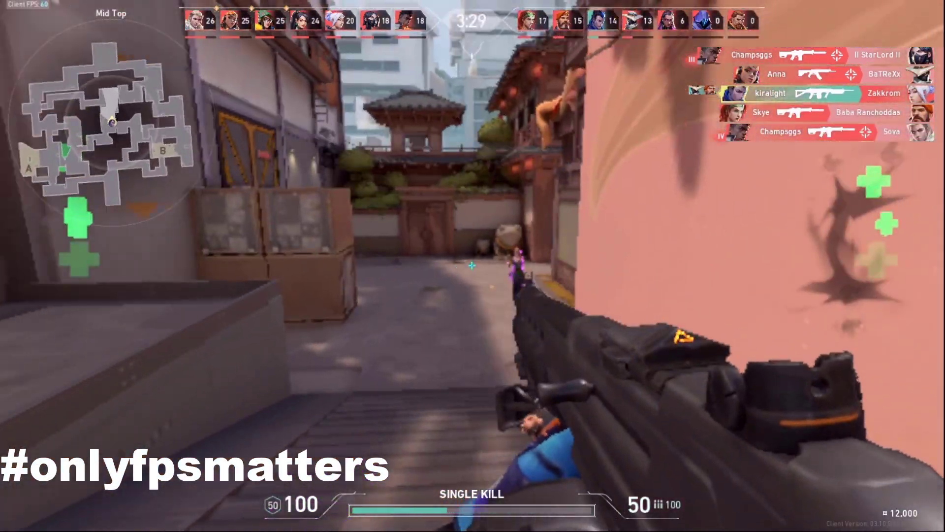
{"action": "left_click", "coordinate": [472, 266]}
{"action": "left_click", "coordinate": [472, 266]}
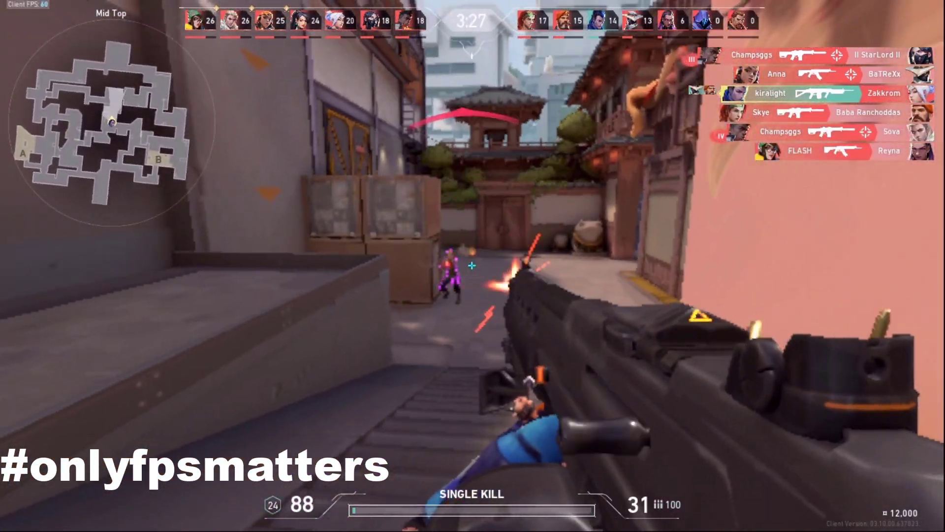